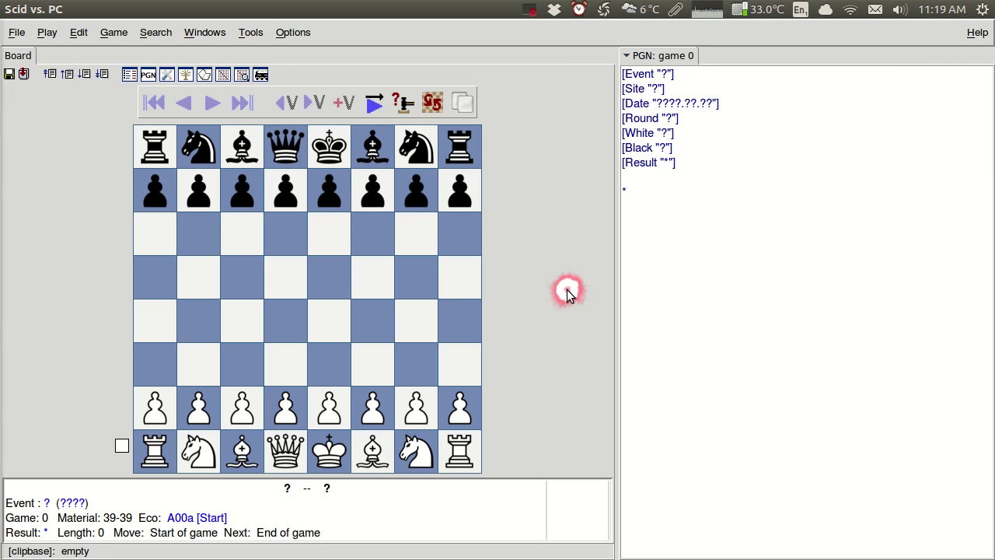
Step: Create a new database named My_Games in the Desktop folder and view its files on the desktop
click(20, 35)
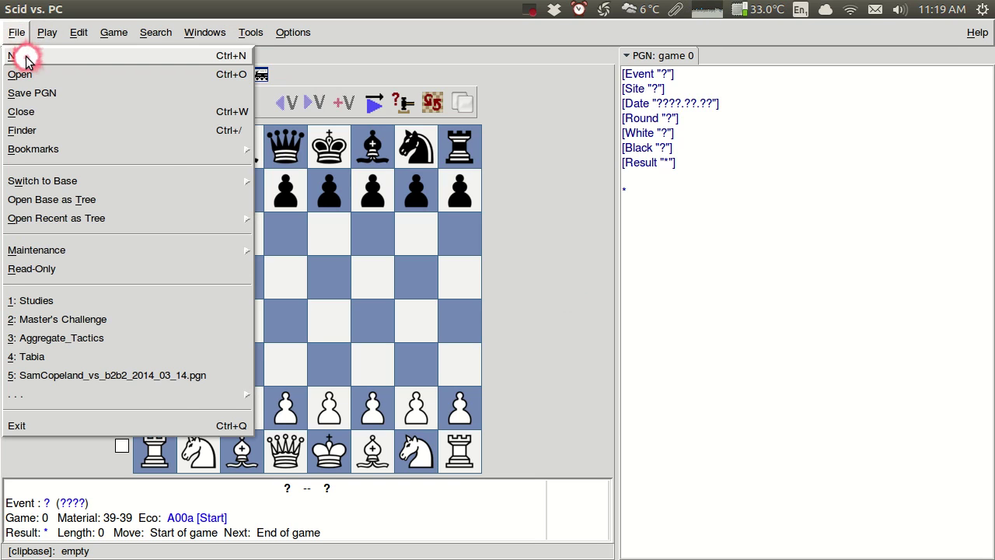
click(27, 59)
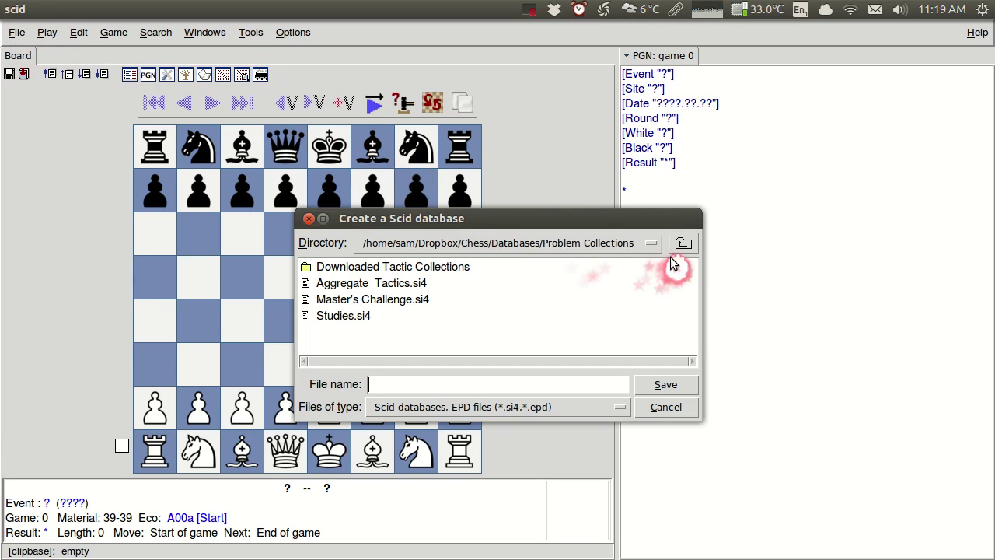
click(650, 245)
click(509, 171)
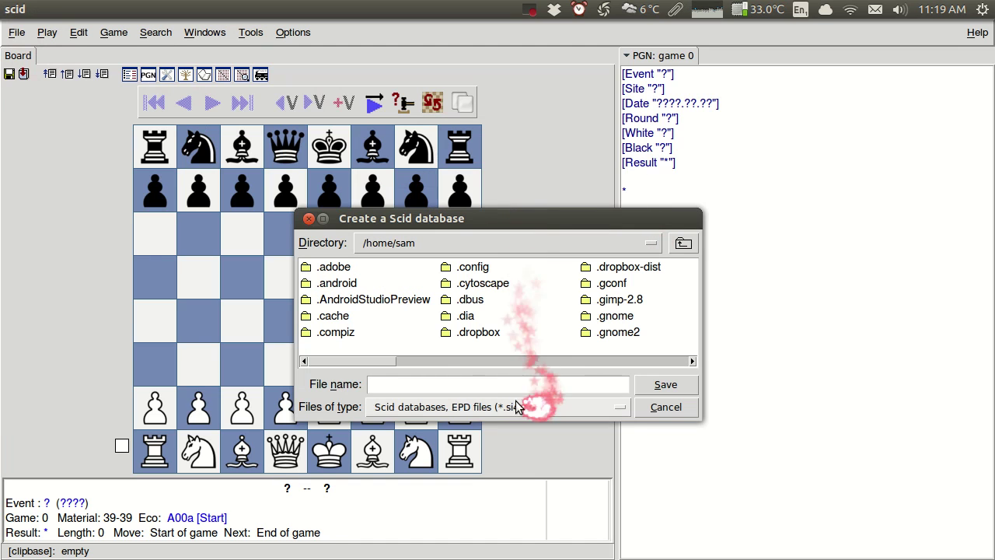
drag(388, 366, 629, 365)
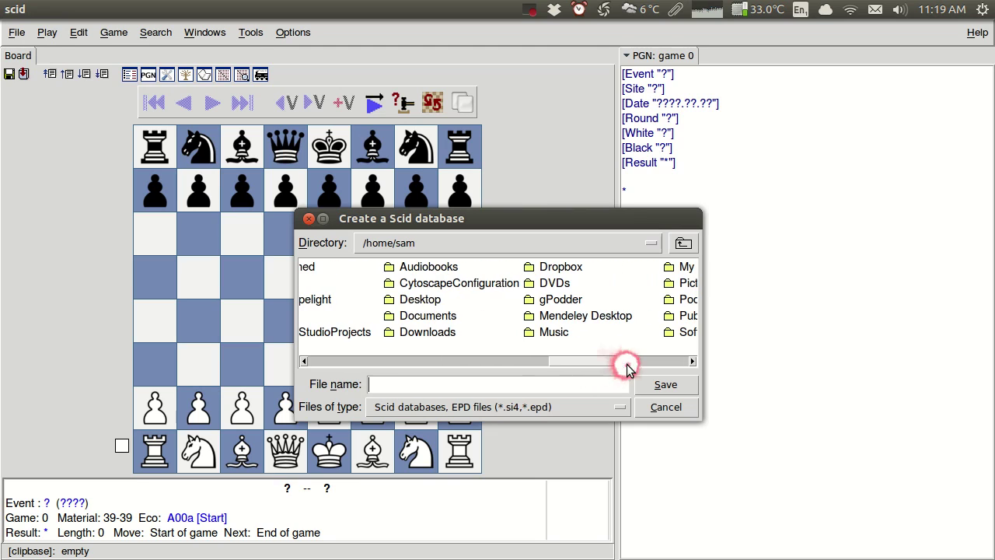
double_click(428, 303)
click(430, 388)
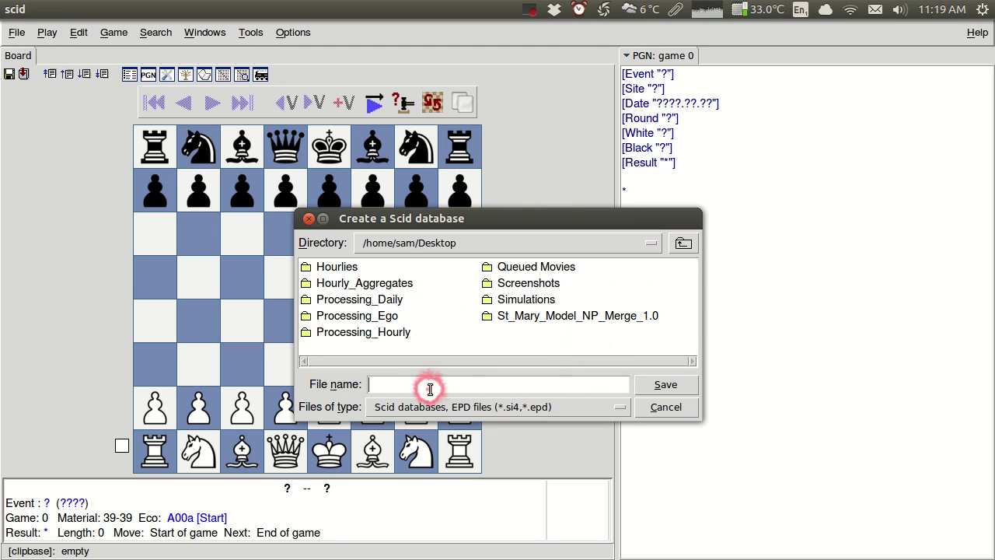
text(My_Games)
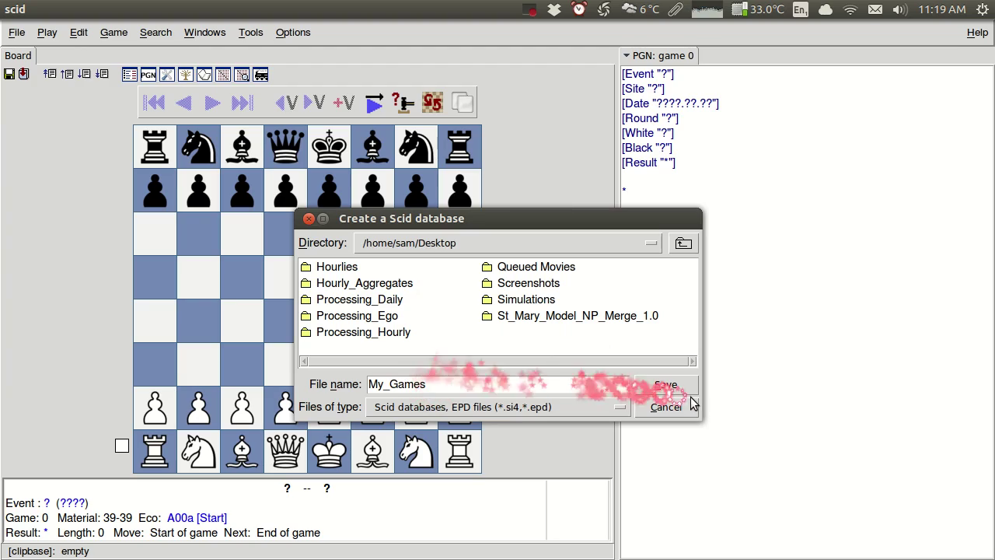
click(680, 395)
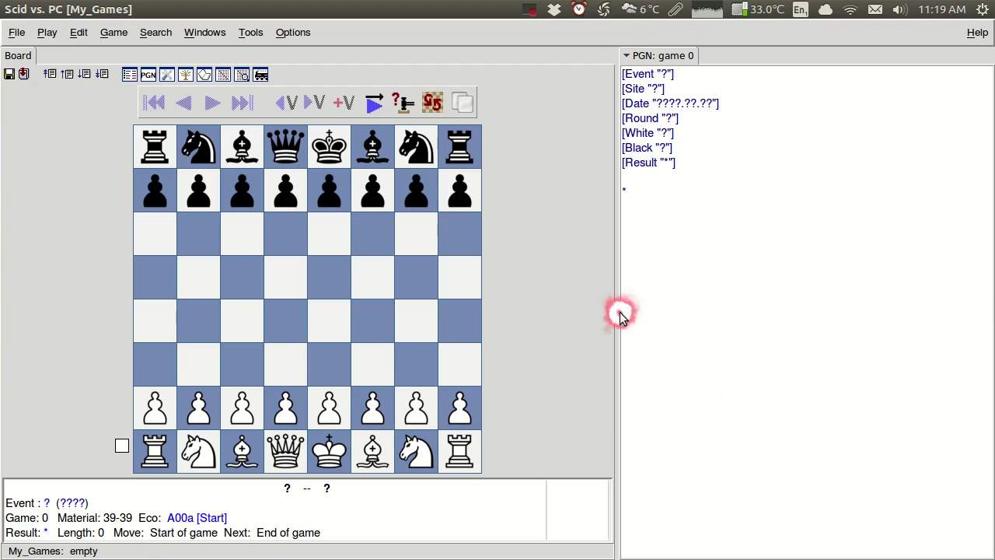
key(ctrl+alt+Down)
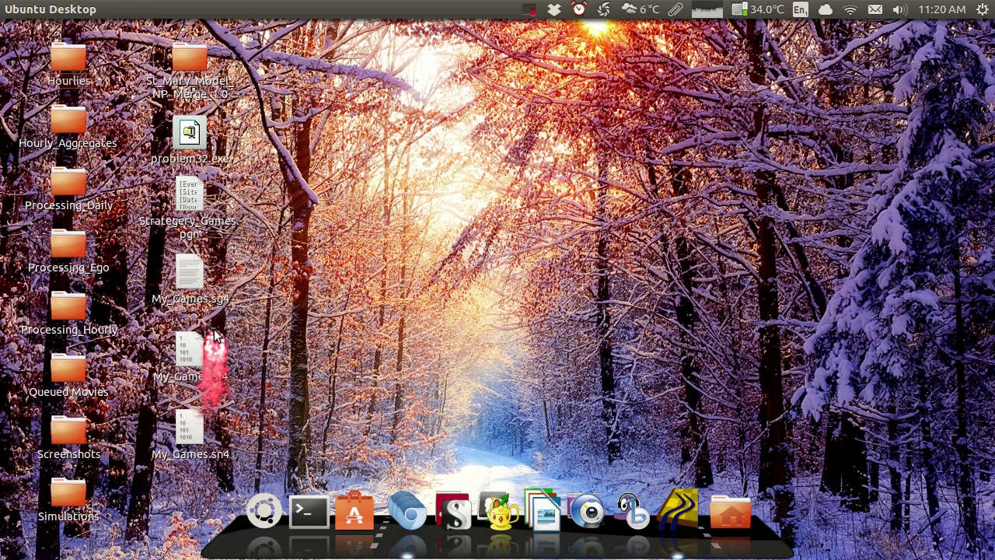
double_click(177, 457)
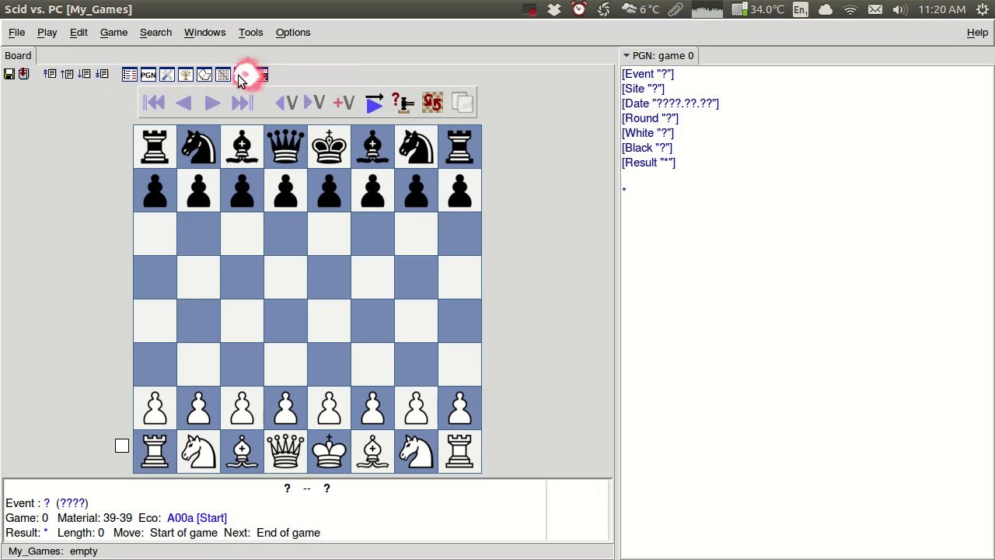
Step: Open the game list for My_Games and dock it alongside the PGN view
click(131, 80)
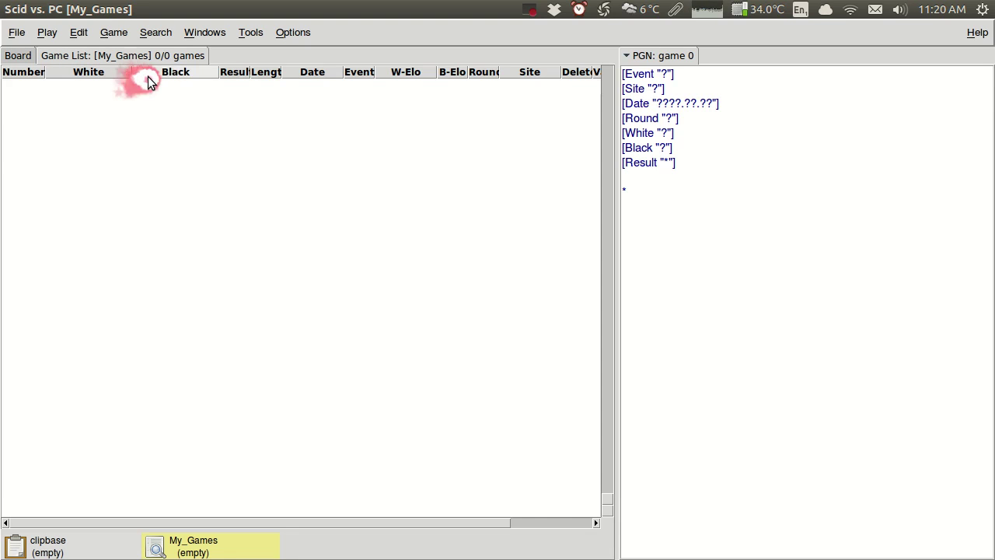
drag(155, 57, 739, 56)
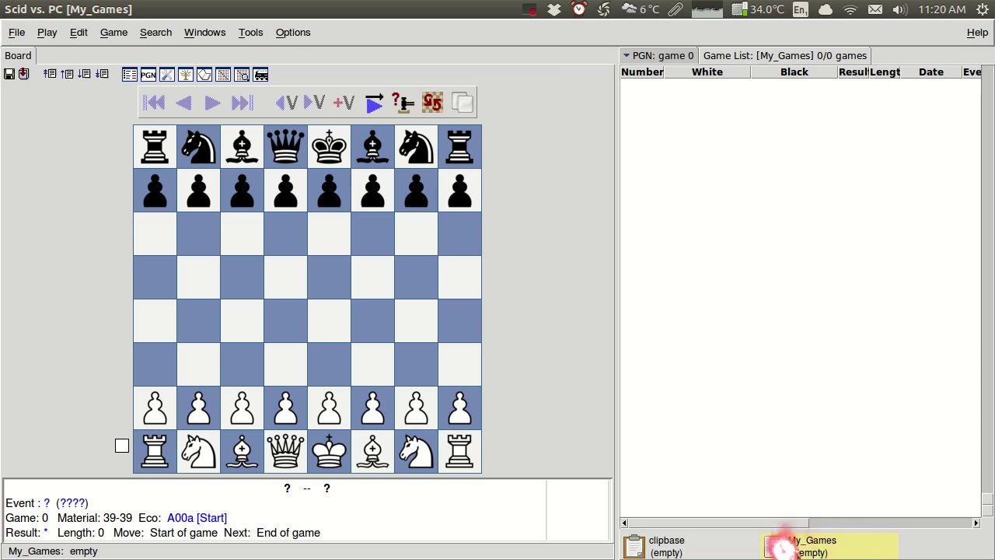
click(826, 546)
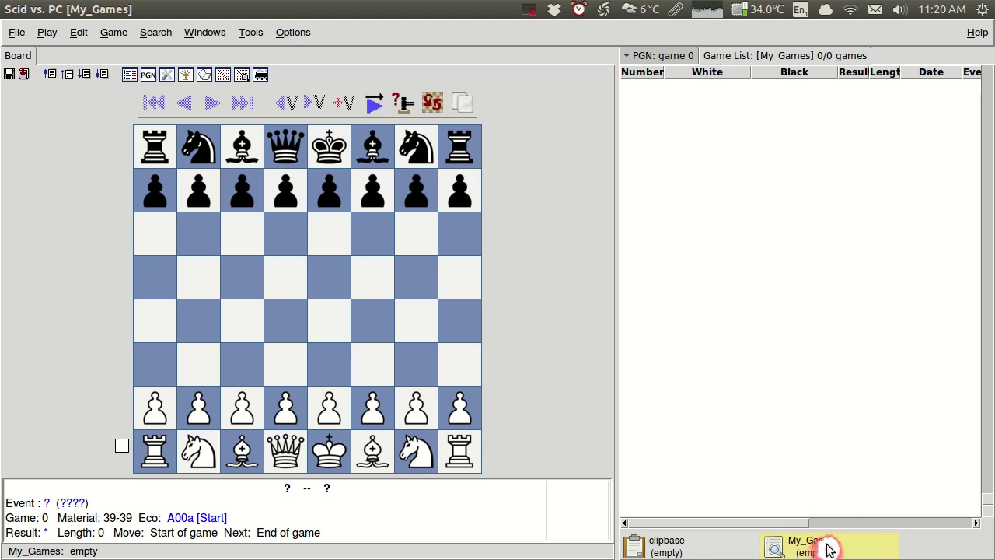
click(855, 548)
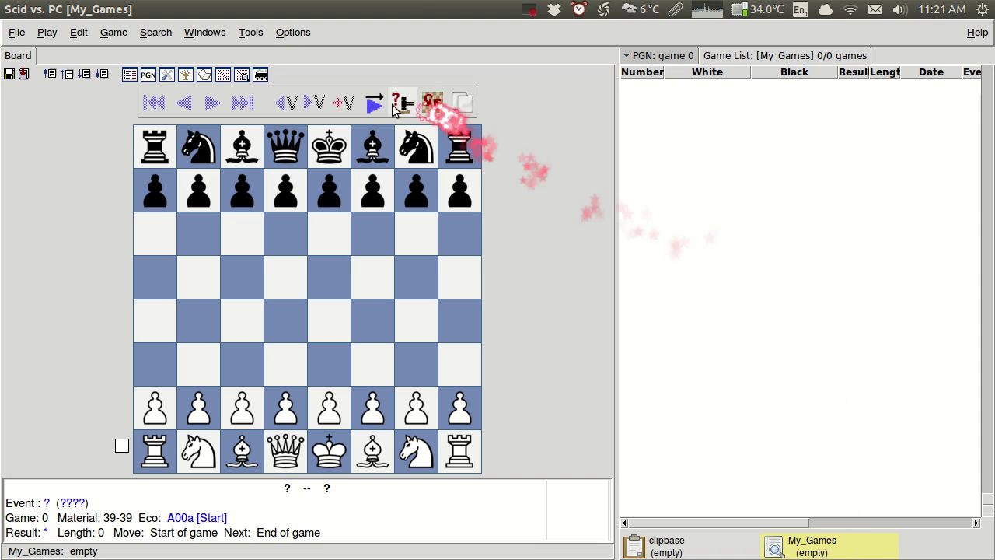
Step: Import the games from Strategery_Games.pgn on the Desktop into the My_Games database
click(249, 33)
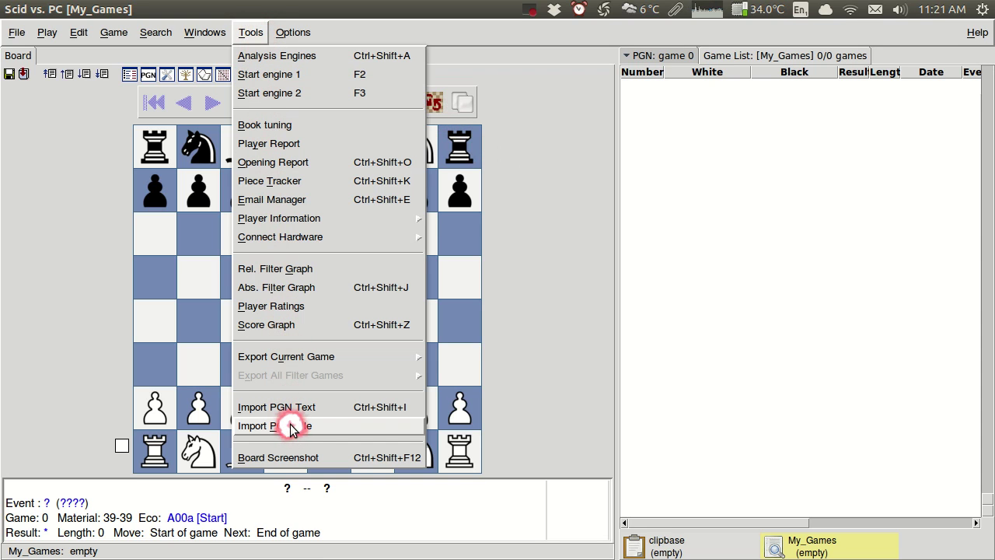
click(326, 429)
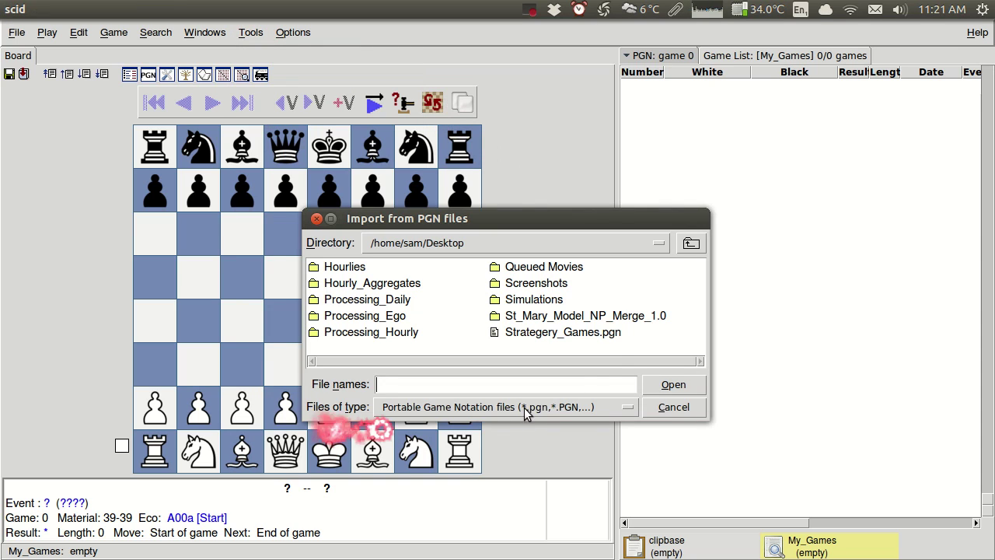
double_click(558, 332)
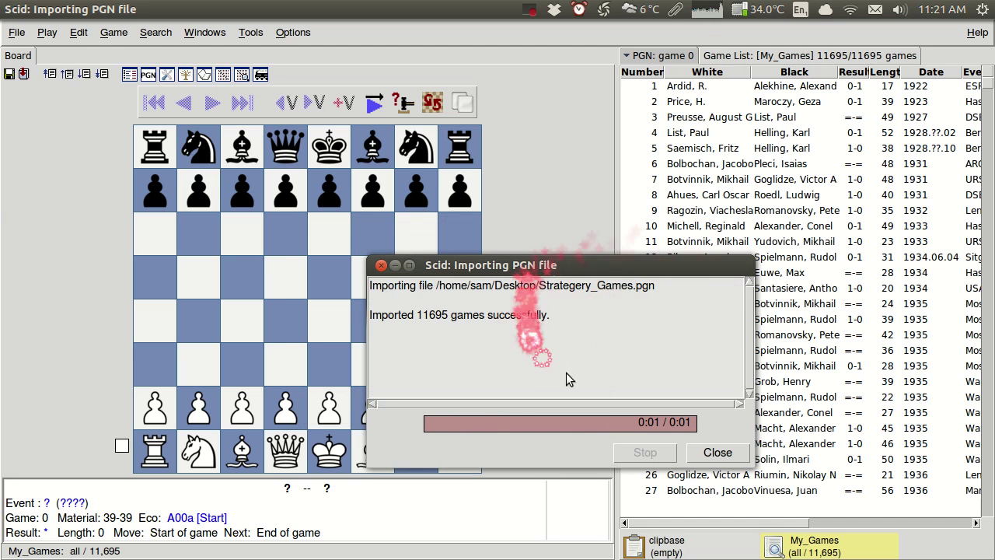
click(720, 454)
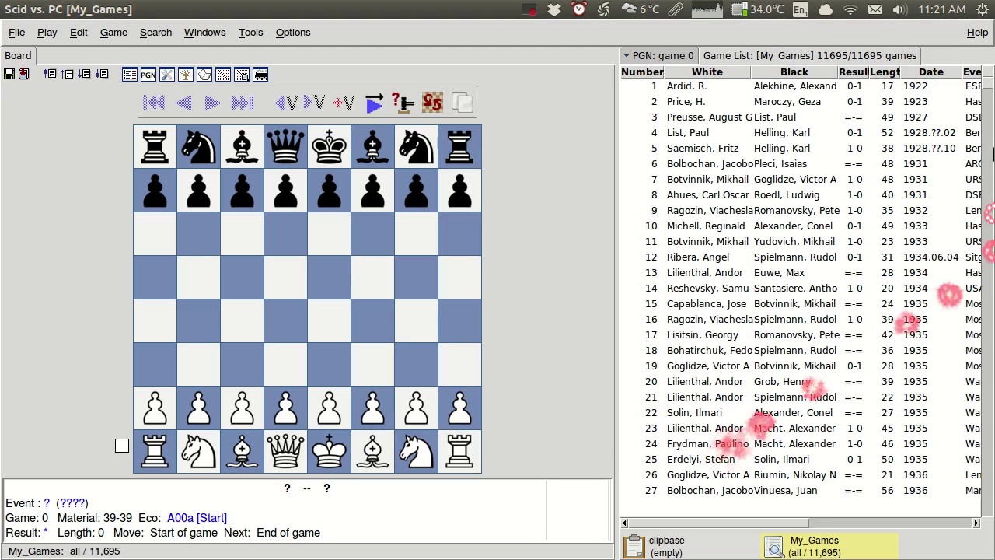
Step: Load game 11692 near the end of the game list and step through its moves up to 10. dxc5
drag(991, 73, 981, 501)
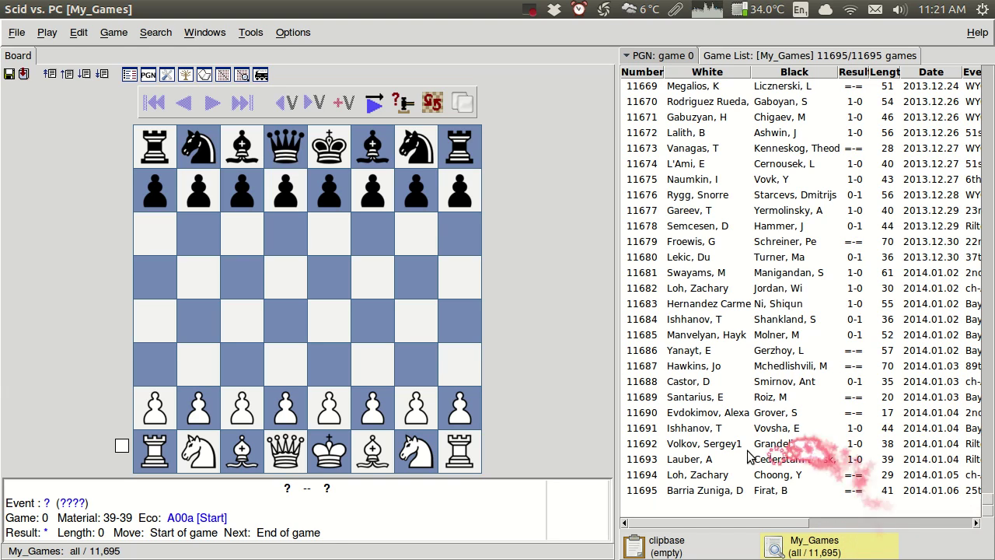
double_click(680, 443)
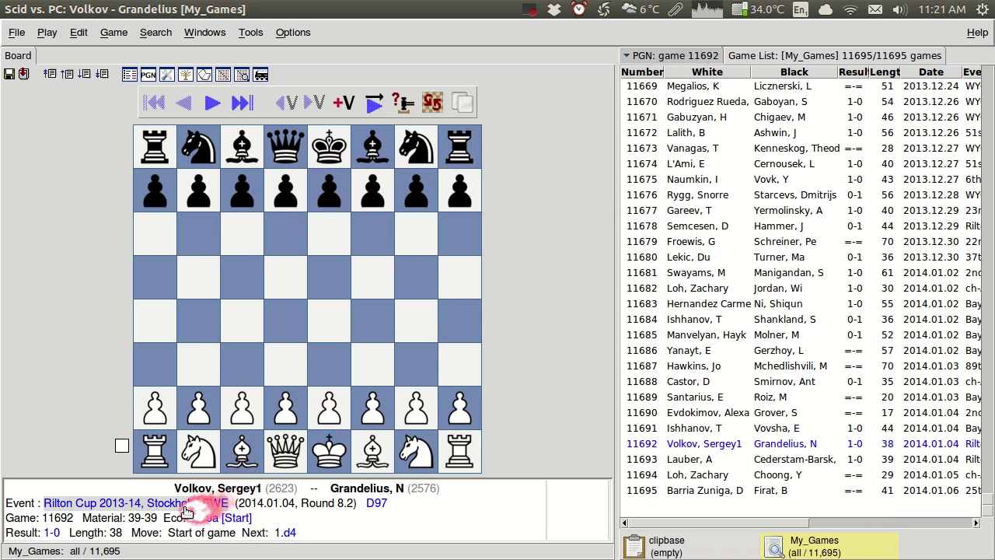
click(212, 102)
click(212, 102)
click(212, 103)
click(213, 103)
click(212, 103)
click(212, 103)
triple_click(213, 103)
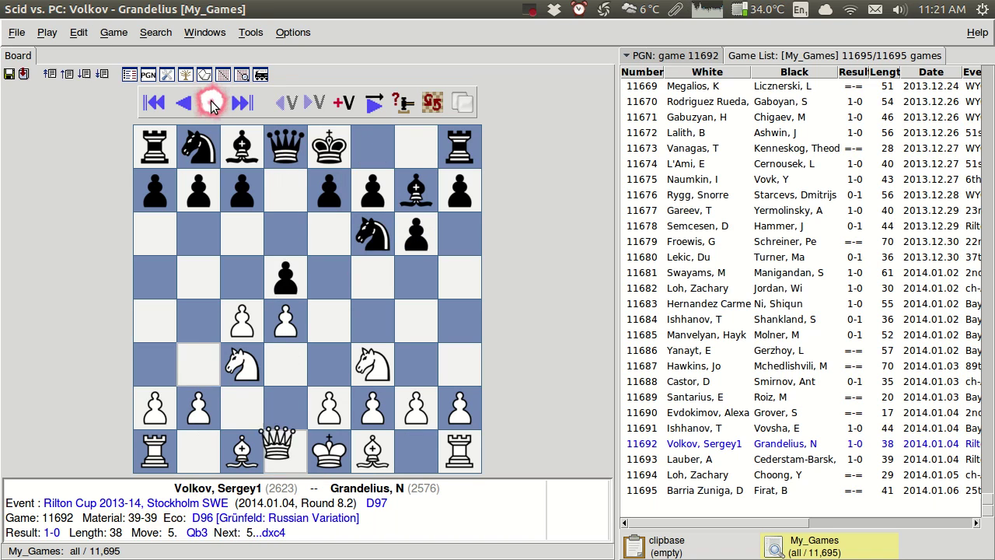
double_click(213, 103)
triple_click(212, 103)
double_click(212, 103)
triple_click(212, 103)
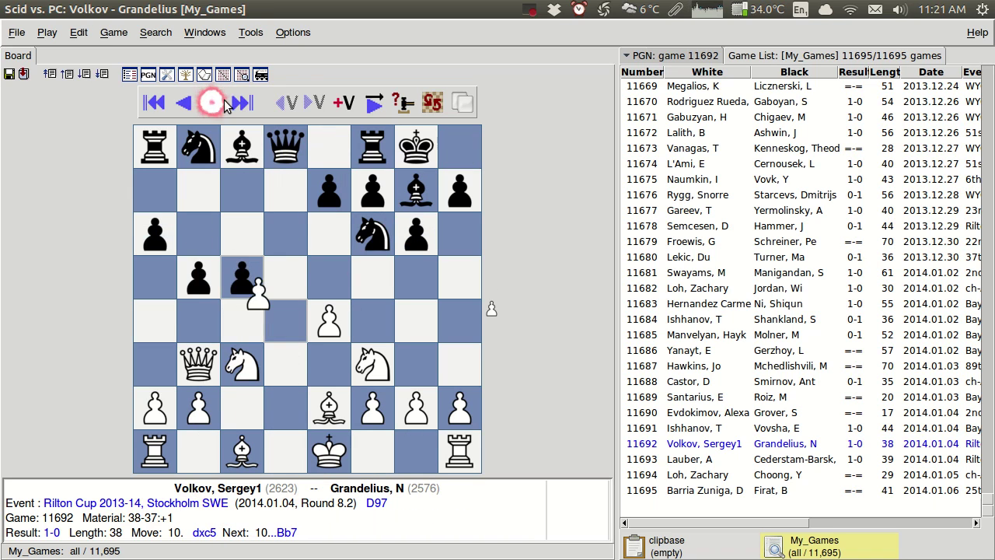
click(846, 543)
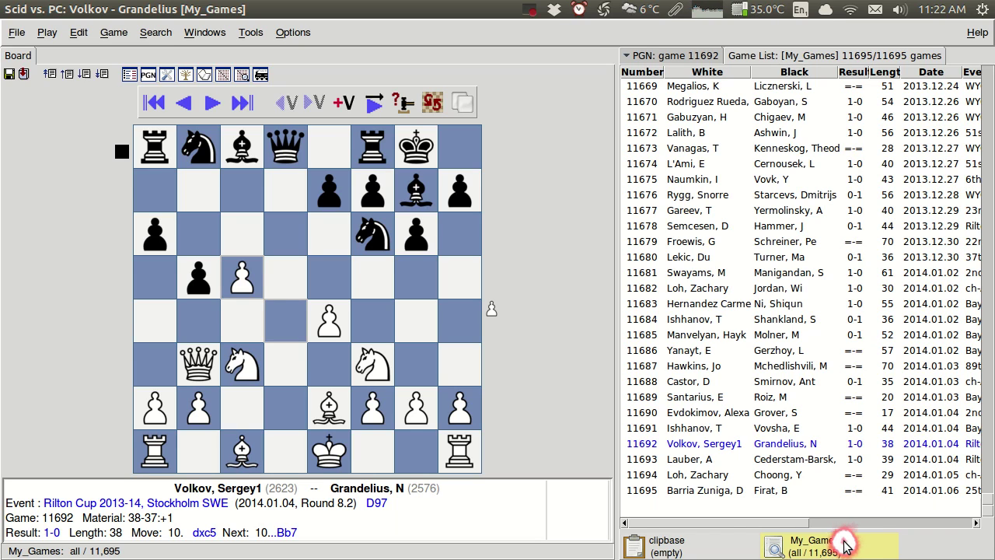
Step: Switch to Chromium and look through the annotated Marchand Open round 5 game in the Chess.com blog post
key(alt+Tab)
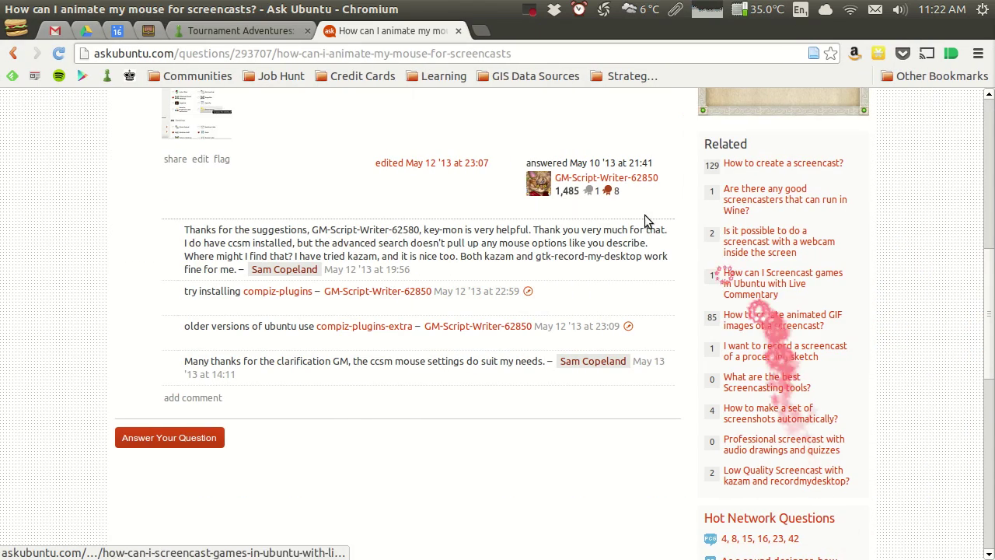
click(214, 27)
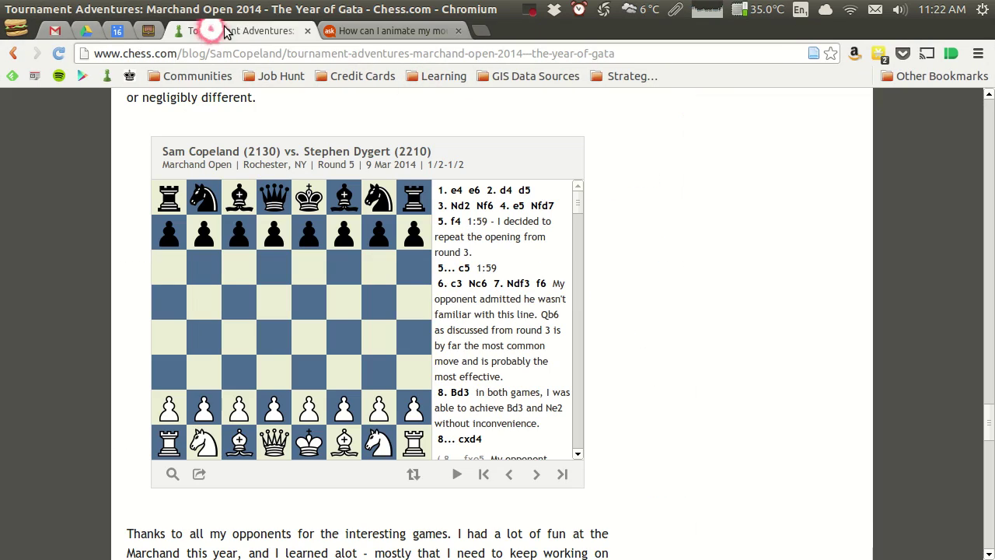
click(587, 206)
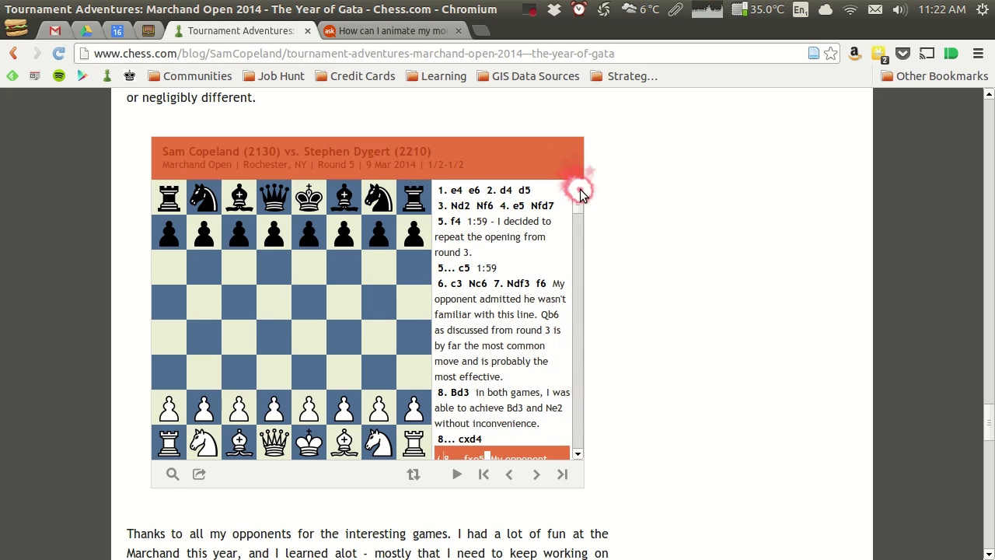
drag(582, 192, 575, 455)
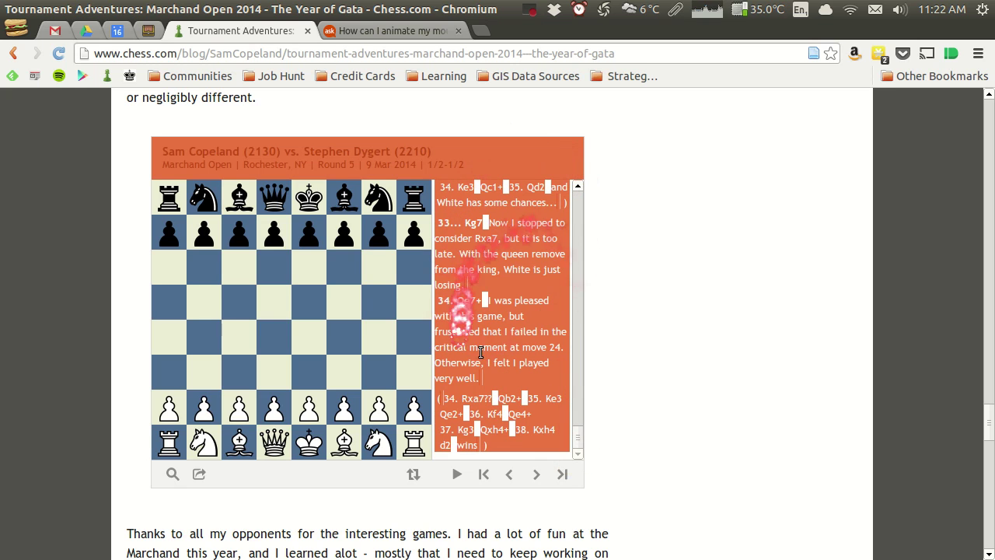
click(644, 237)
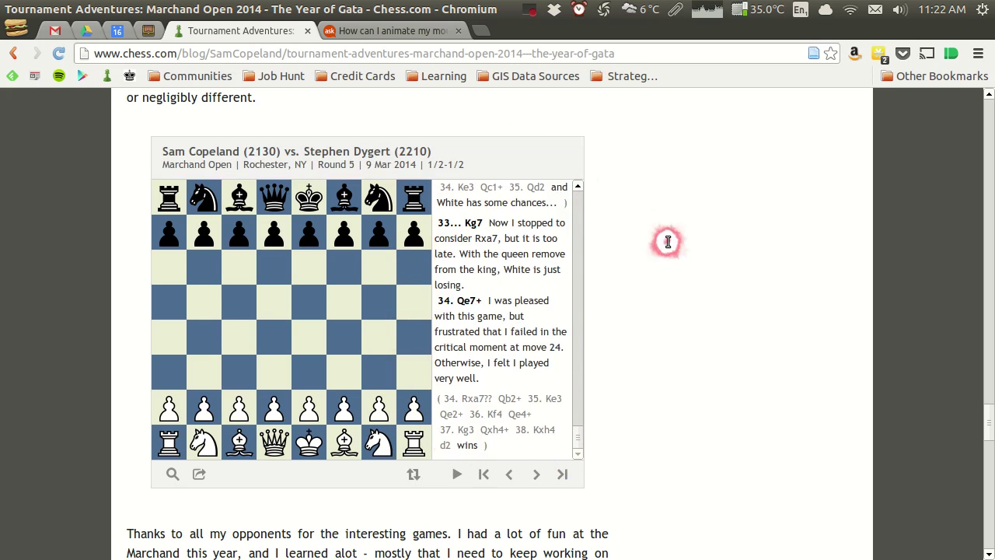
Step: Get the PGN of the Marchand Open round 5 game from its sharing options and select the full text for copying
click(199, 482)
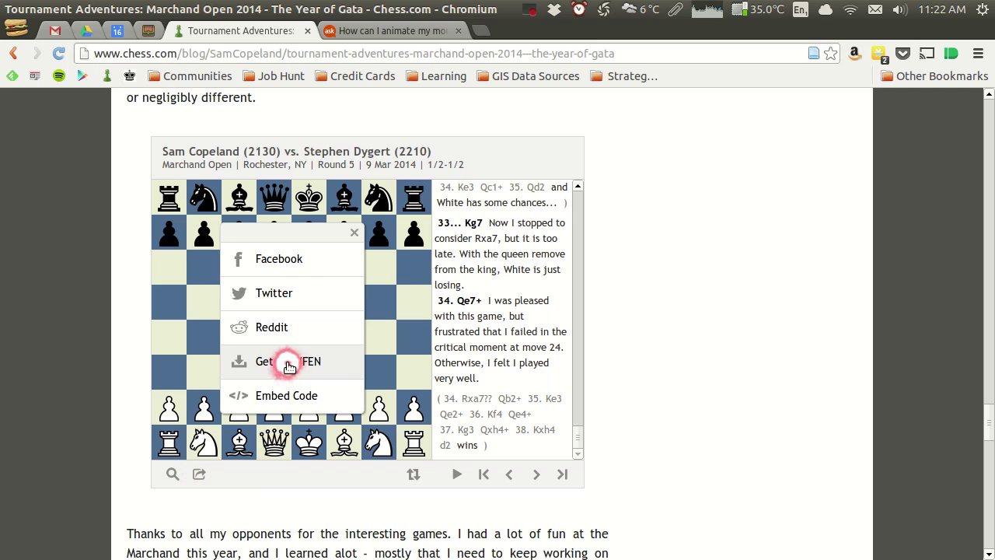
click(289, 364)
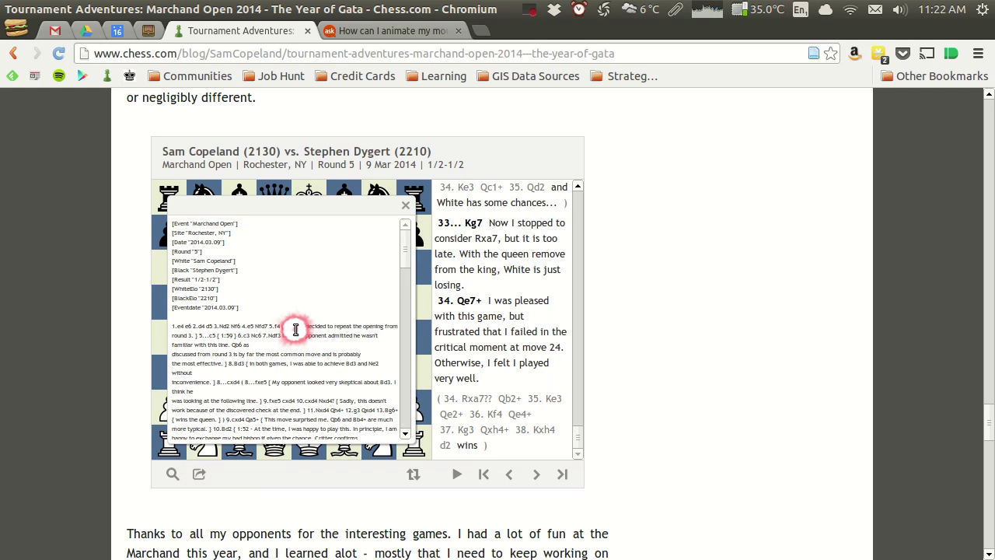
key(ctrl+a)
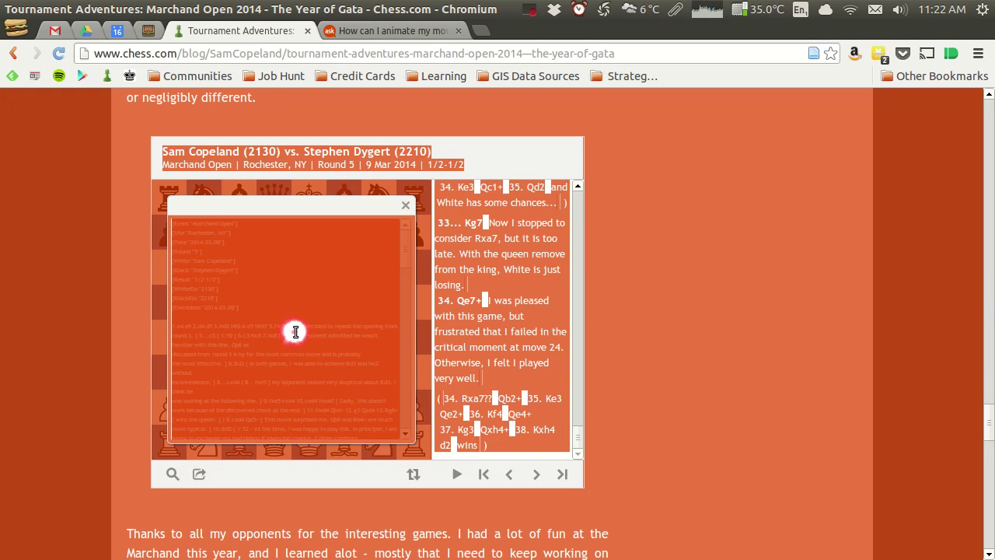
click(296, 332)
key(ctrl+a)
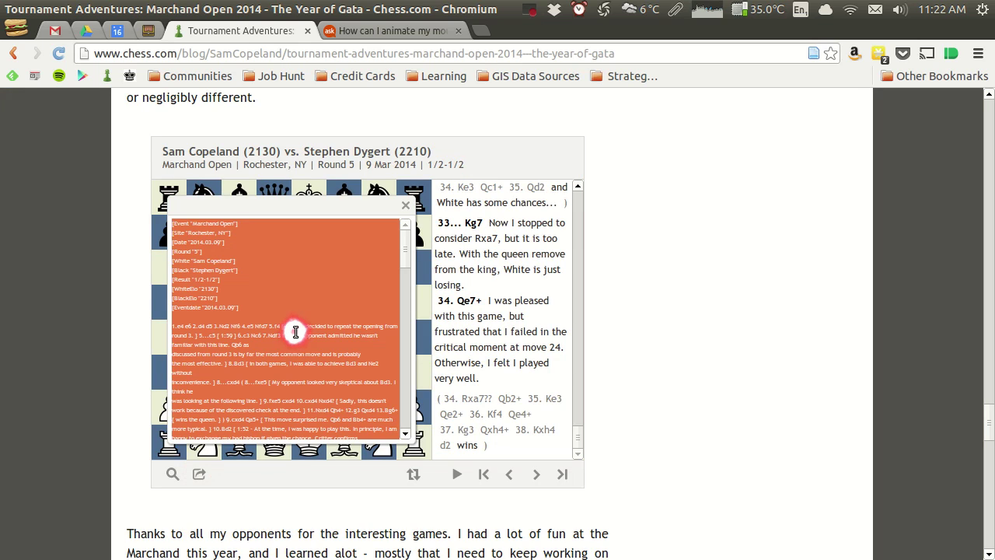
Step: Switch to Scid vs. PC and import the copied PGN text of the Marchand Open round 5 game
key(alt+Tab)
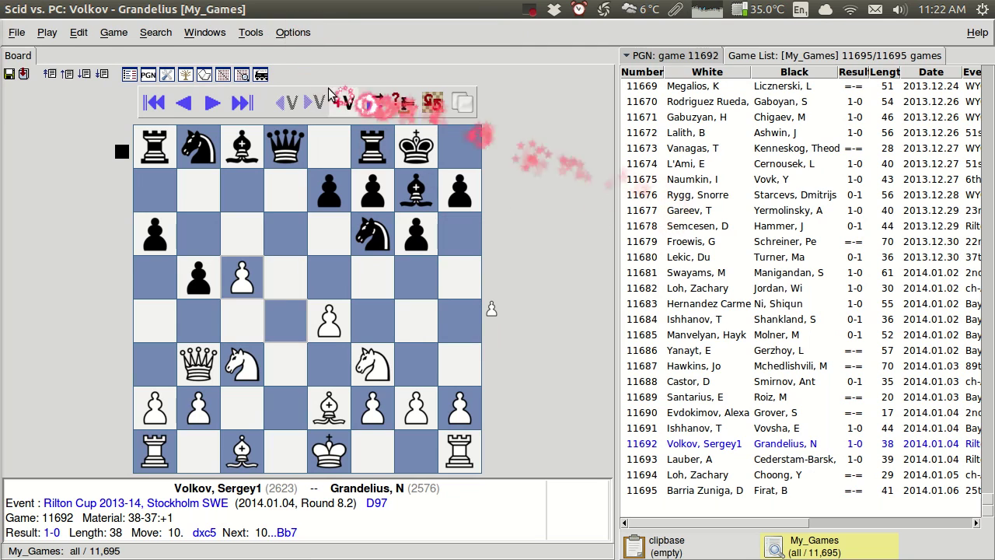
click(250, 32)
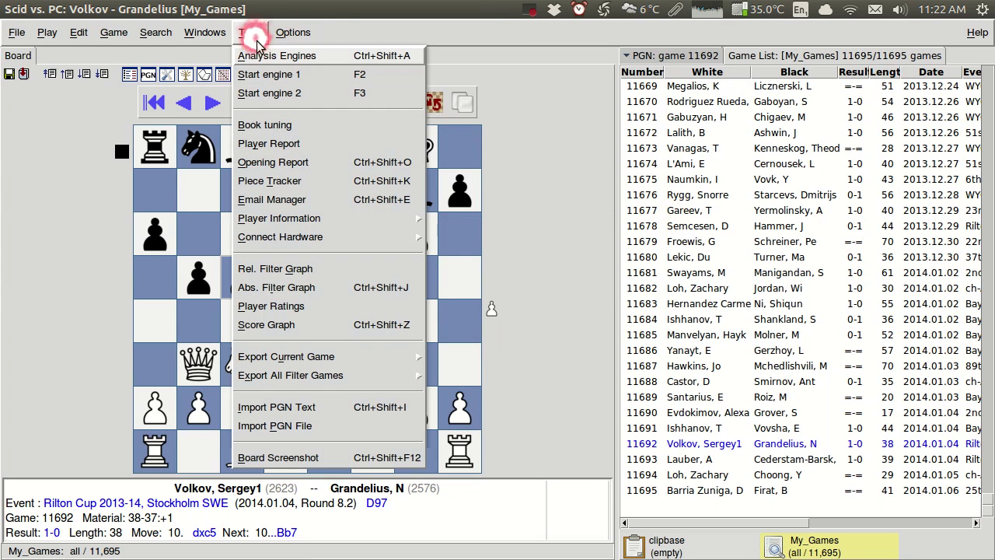
click(325, 409)
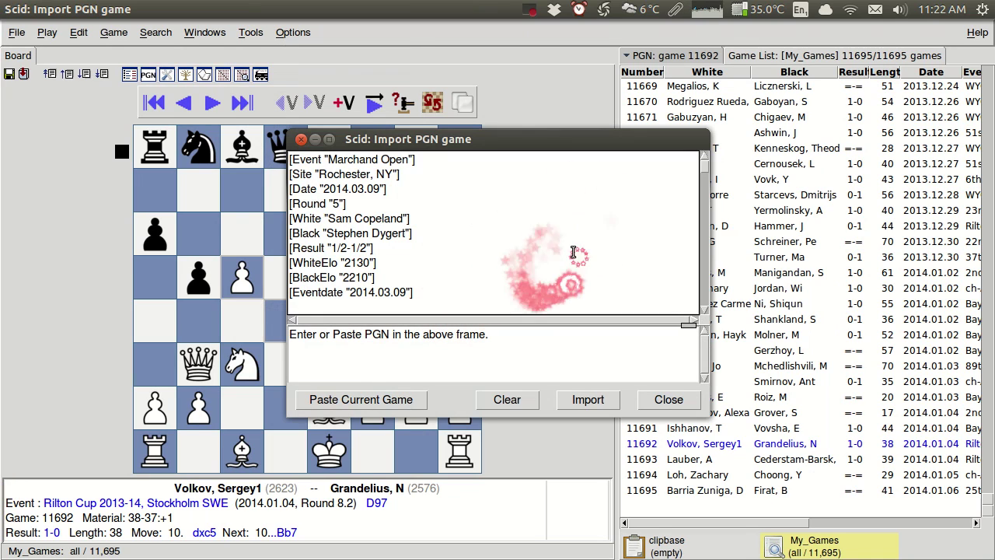
click(511, 285)
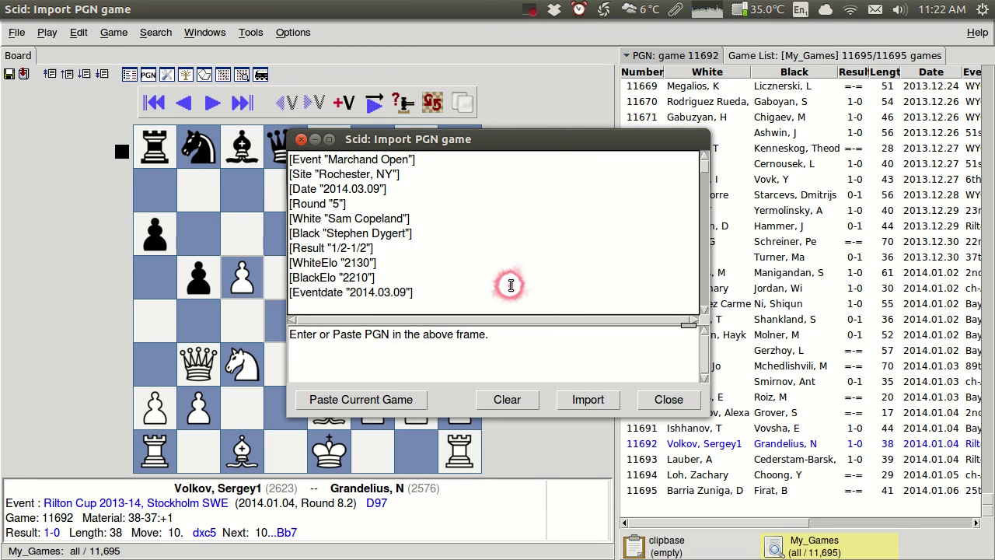
key(ctrl+v)
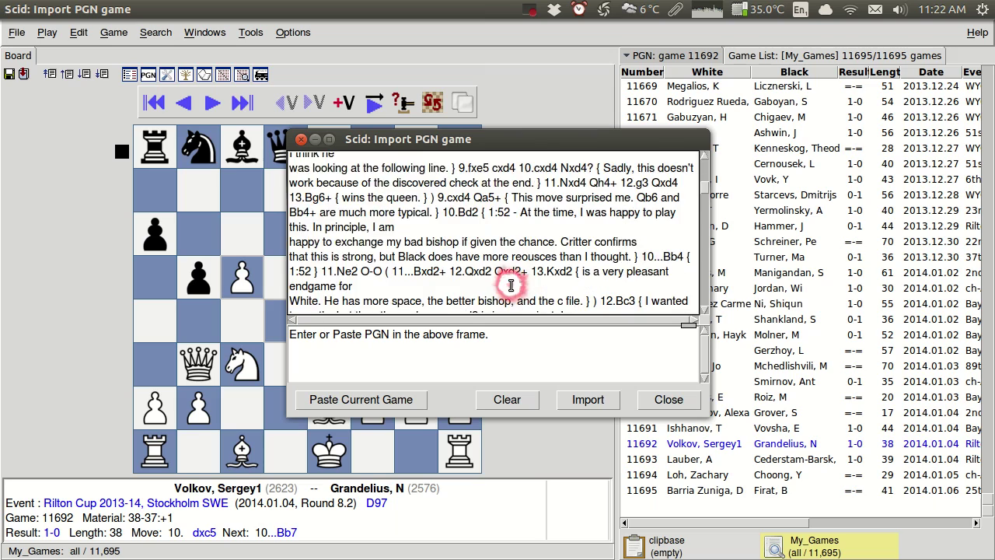
scroll(510, 285, down, 10)
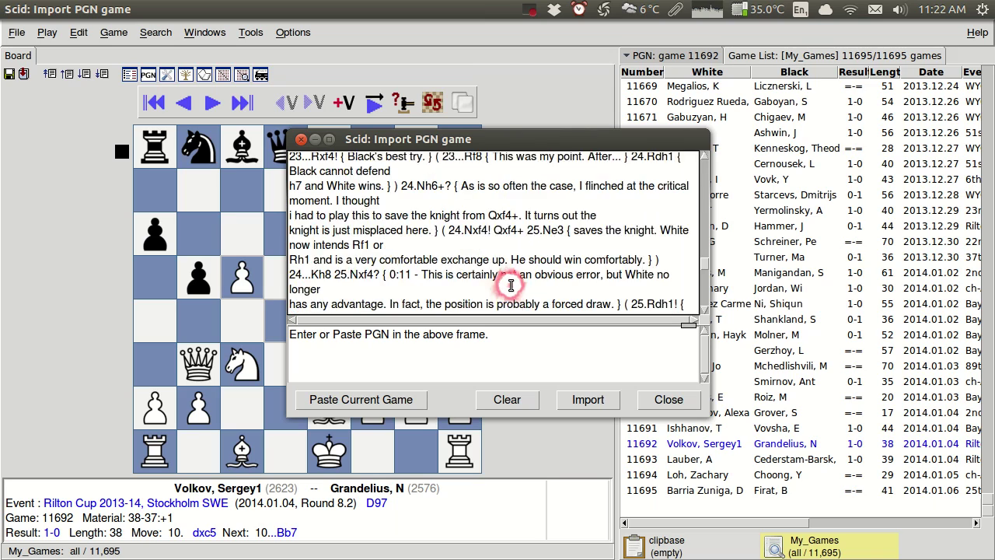
scroll(511, 285, down, 3)
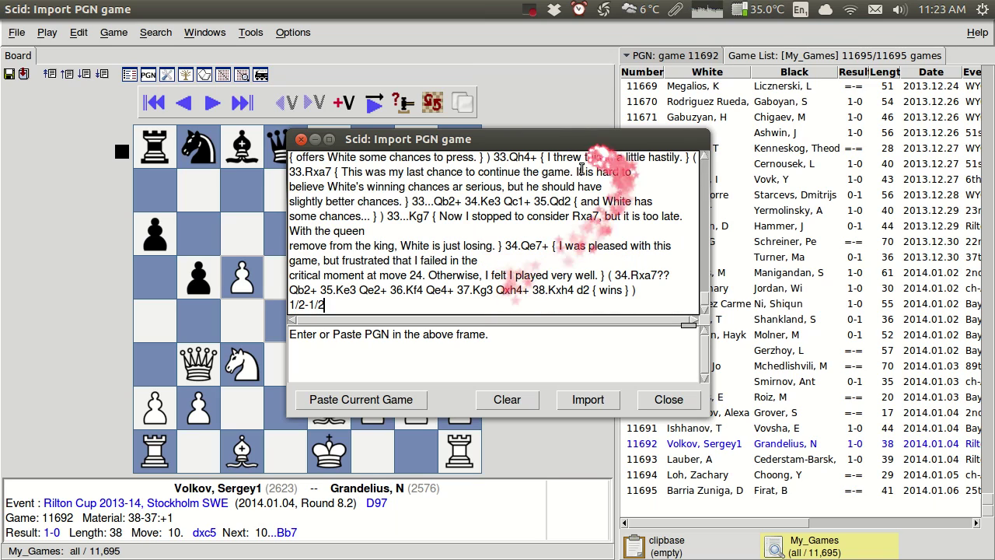
click(591, 412)
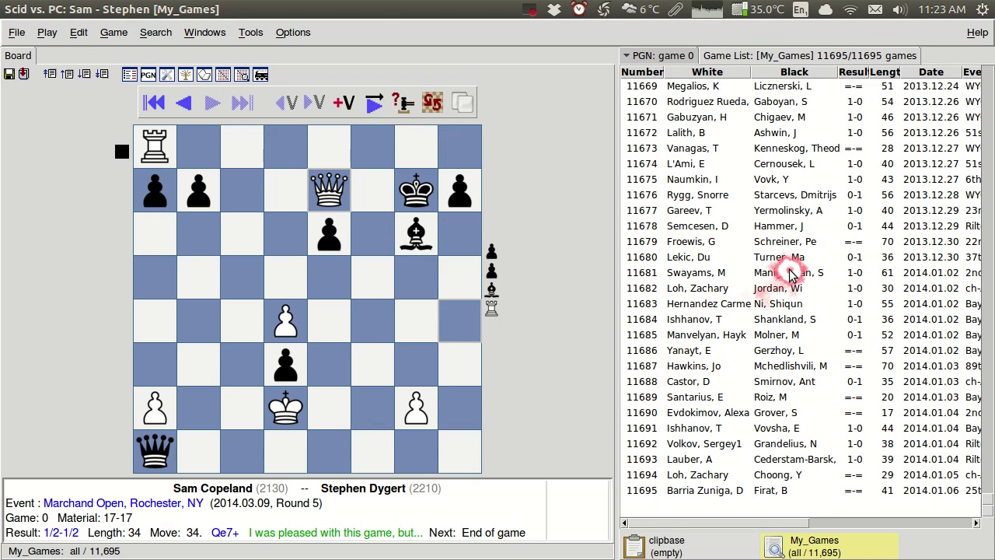
Step: Add the imported Marchand Open game to the My_Games database, keeping its game details as filled in
click(112, 32)
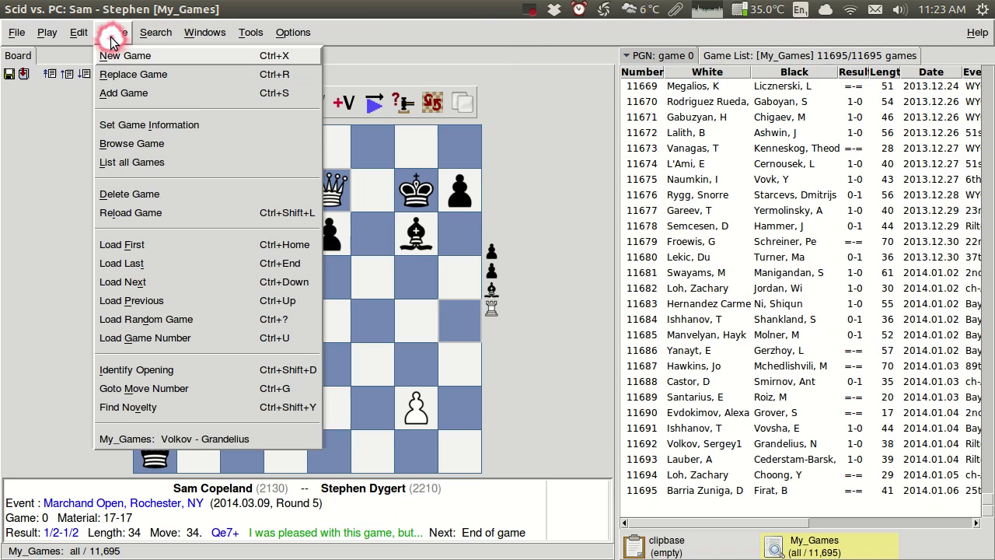
click(127, 93)
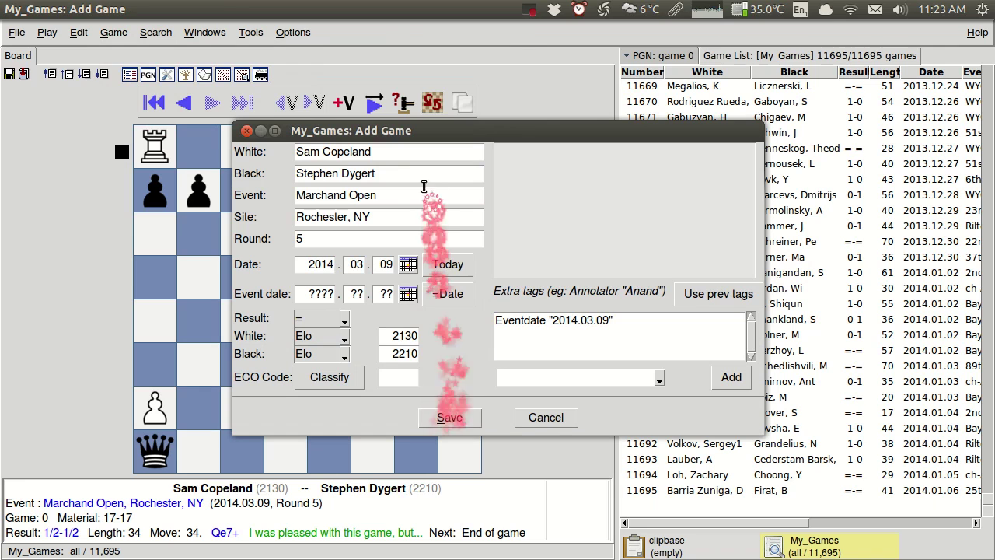
click(448, 419)
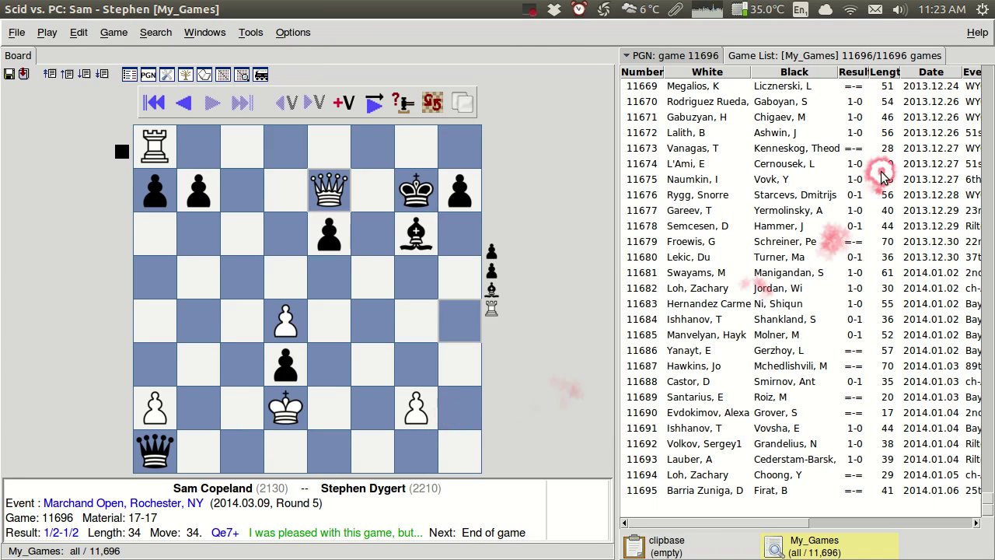
Step: Load the newly added game 11696 from the end of the game list and jump to its final position
click(989, 509)
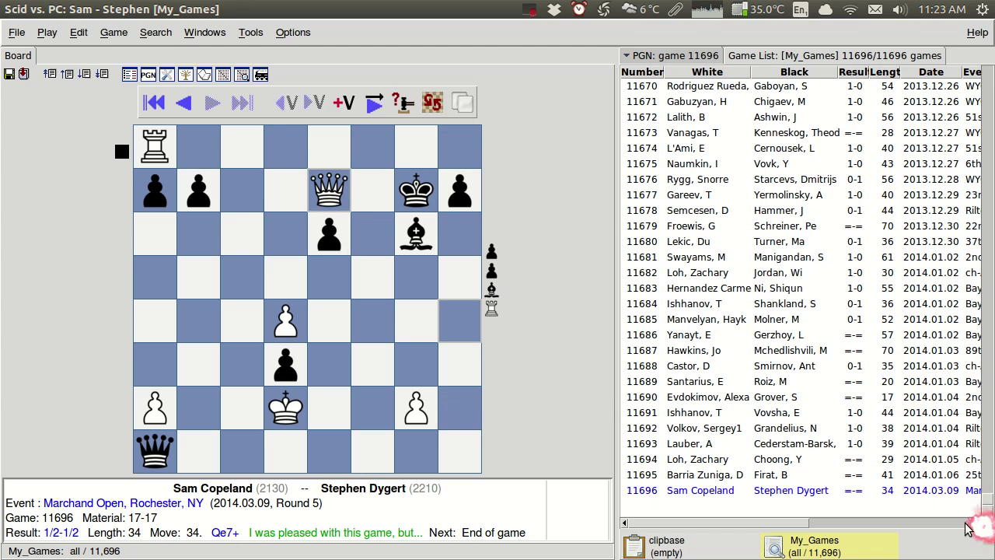
click(811, 495)
double_click(811, 494)
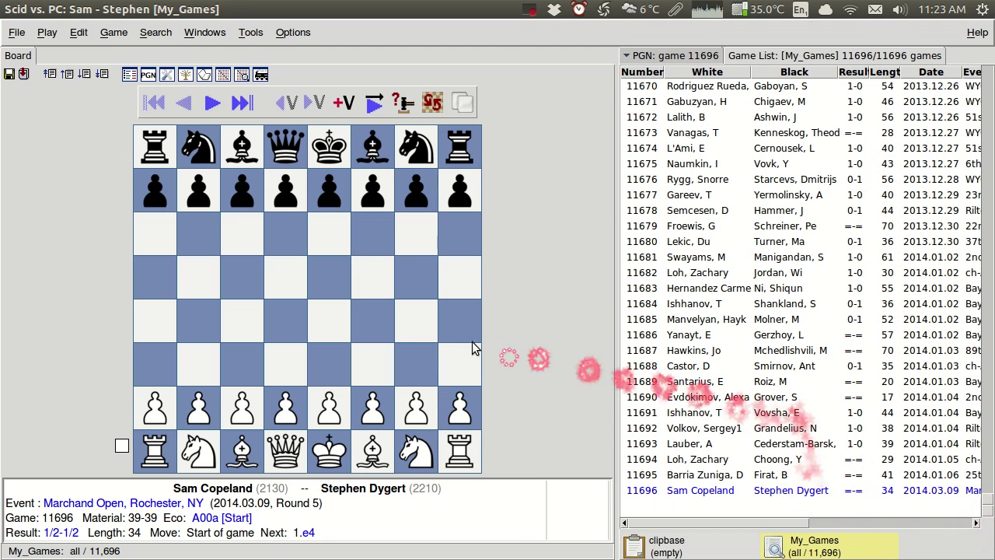
click(241, 105)
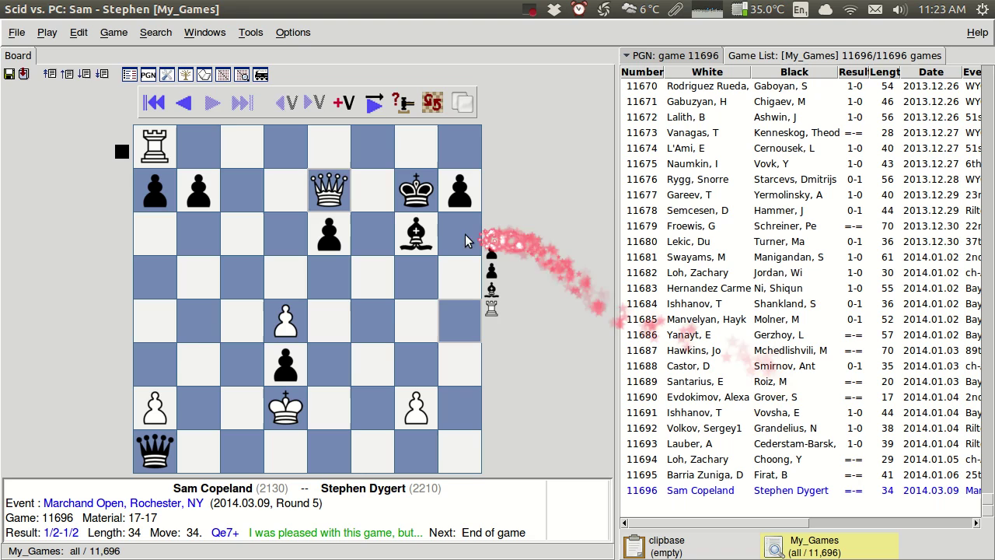
Step: Start a new game and play the opening moves 1. e4 e5 on the board
click(114, 33)
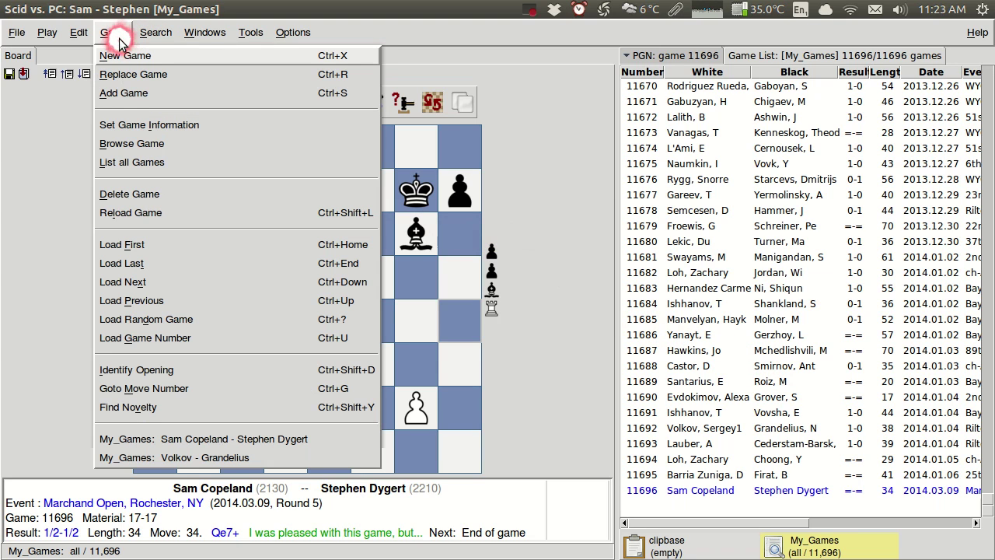
click(122, 58)
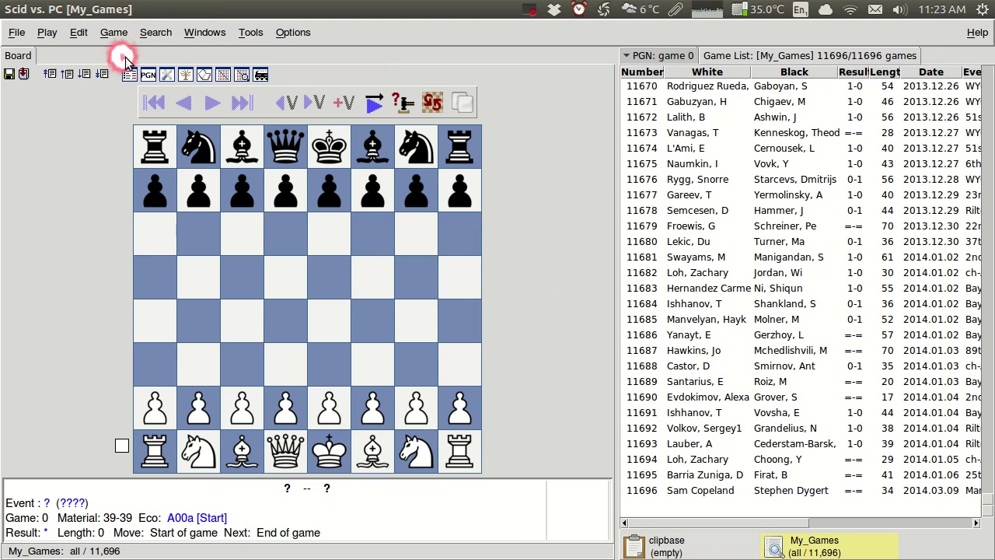
click(285, 401)
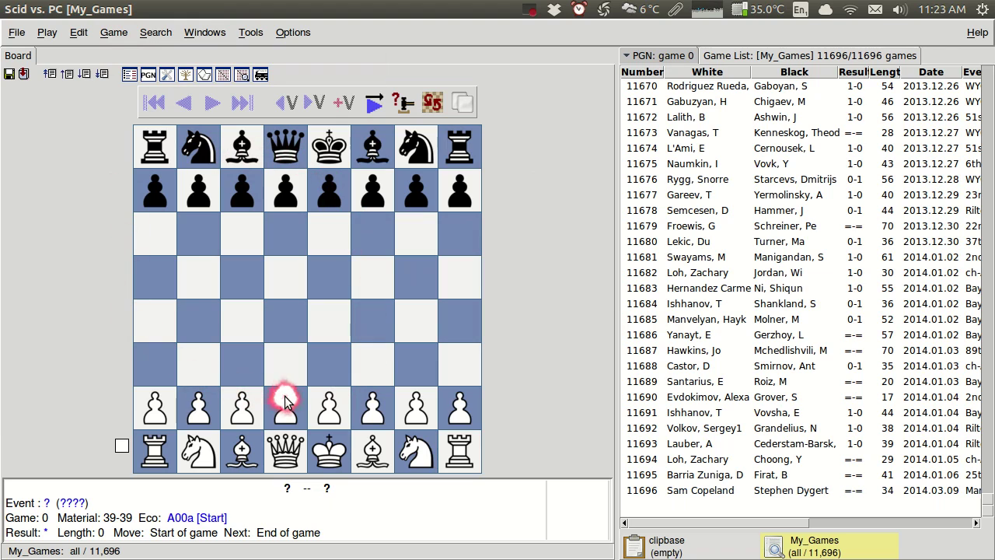
drag(285, 401, 284, 300)
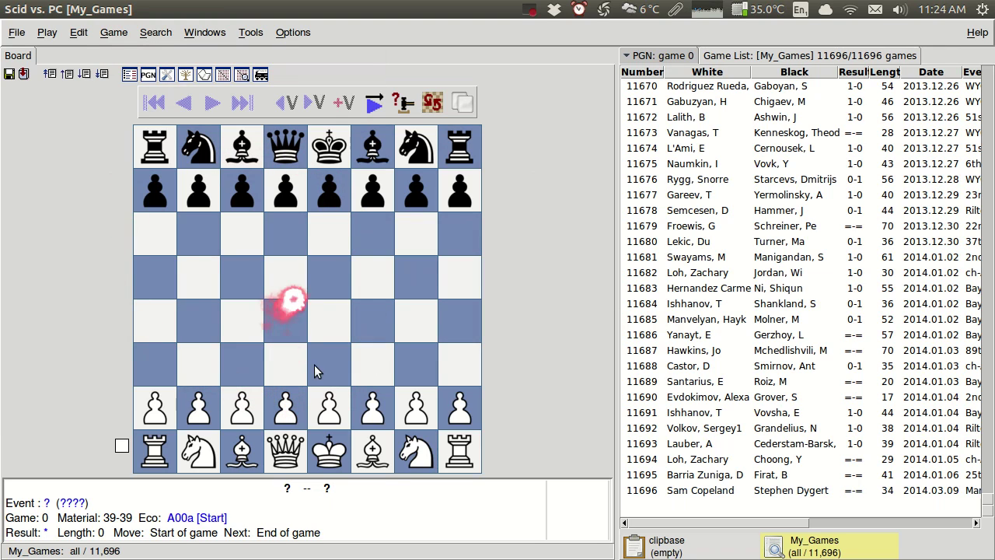
click(327, 409)
drag(328, 408, 327, 325)
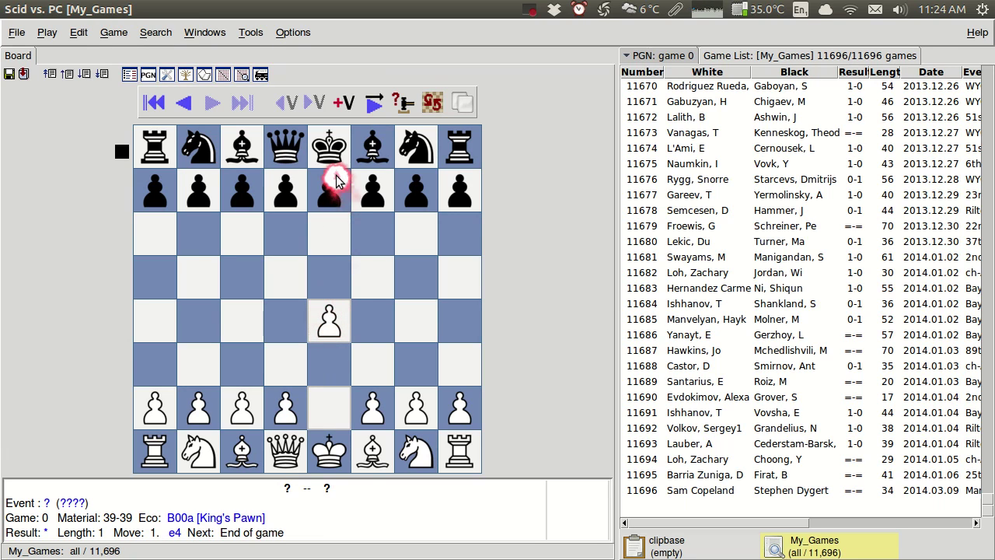
drag(330, 185, 329, 272)
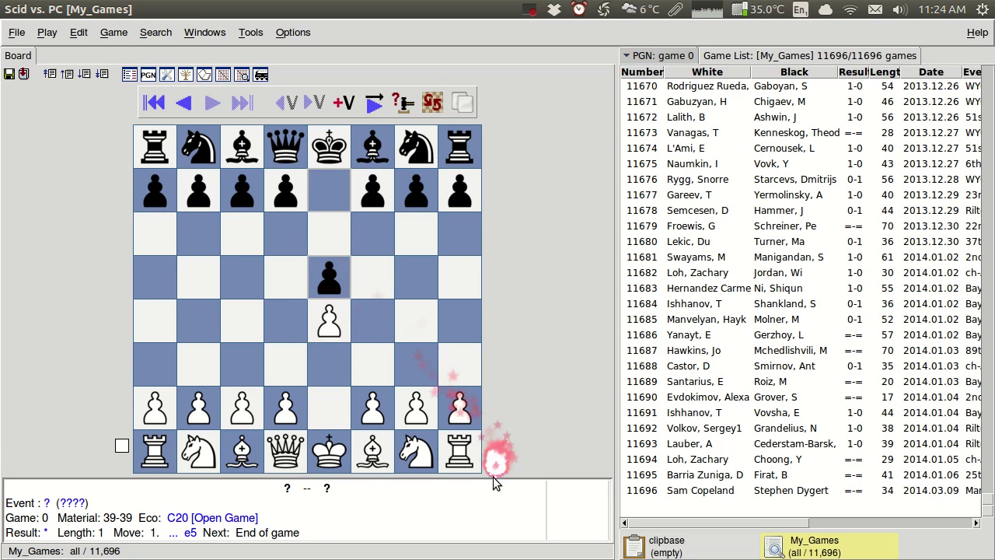
Step: Continue the game on the board with 2. Nf3 Nf6 3. Nxe5 Nxe4 4. Qe2 Nf6 5. Nc6+
drag(417, 452, 374, 368)
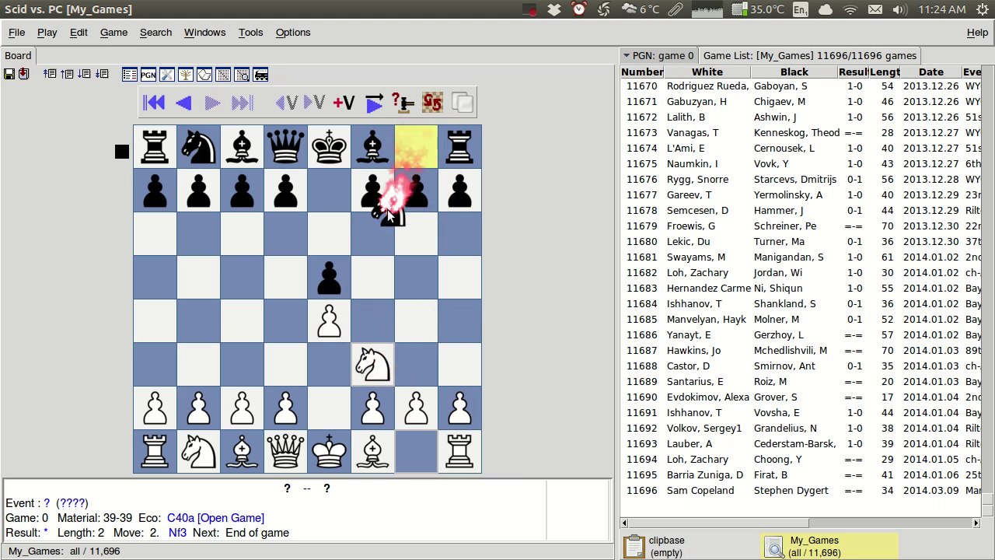
drag(388, 214, 373, 227)
drag(373, 359, 329, 277)
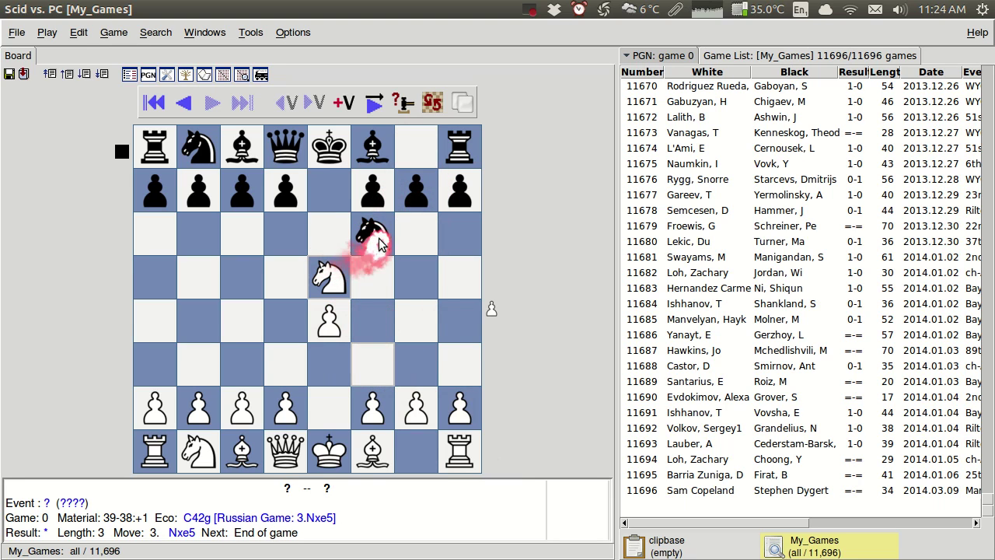
drag(373, 226, 332, 318)
drag(286, 453, 329, 405)
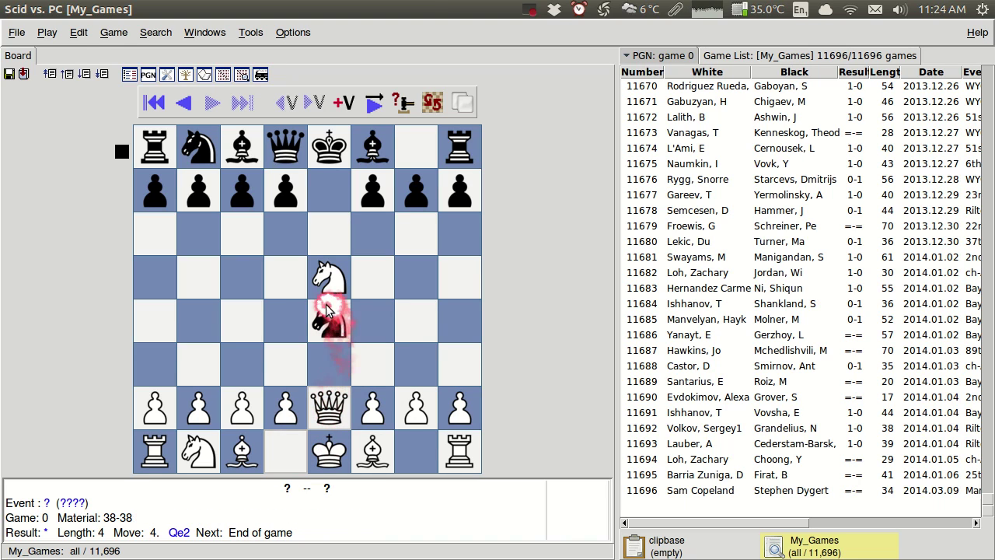
drag(326, 309, 370, 233)
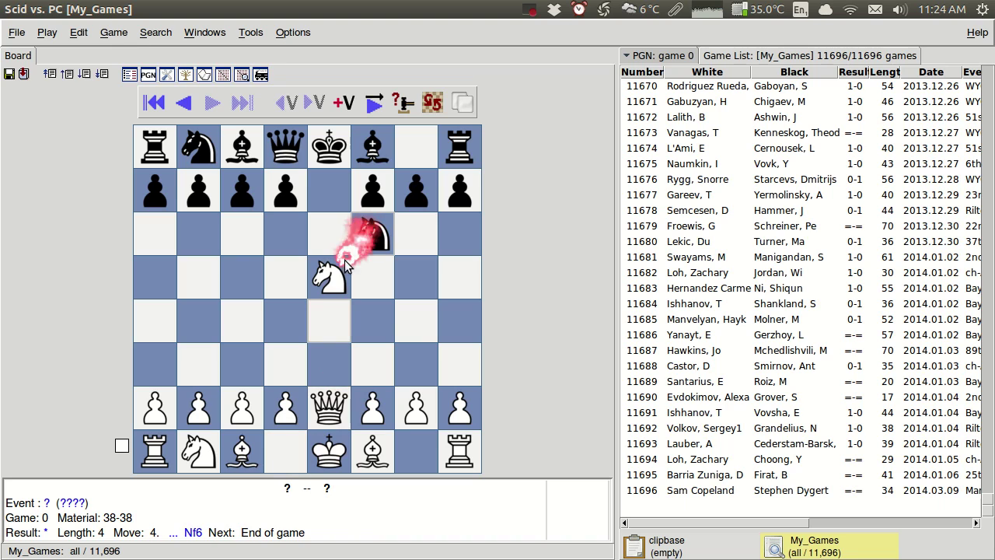
drag(329, 271, 242, 229)
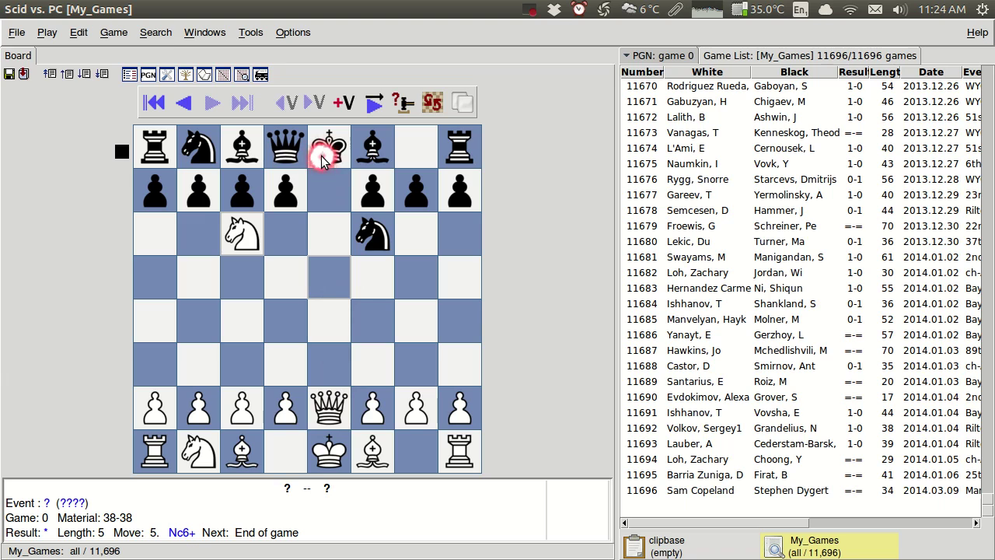
Step: Add the hand-entered game to My_Games with its player and event details left as question marks, and find it at the list's end
click(114, 34)
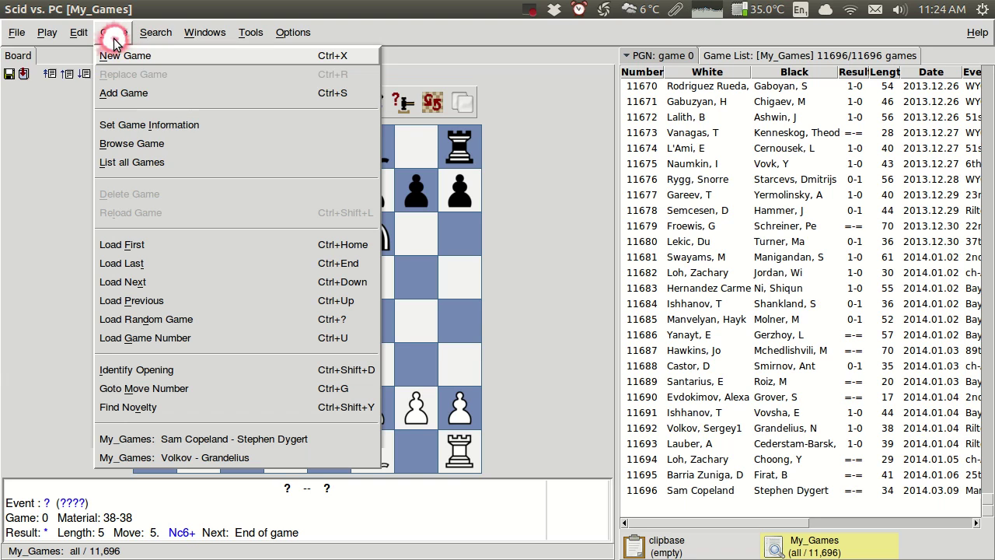
click(150, 94)
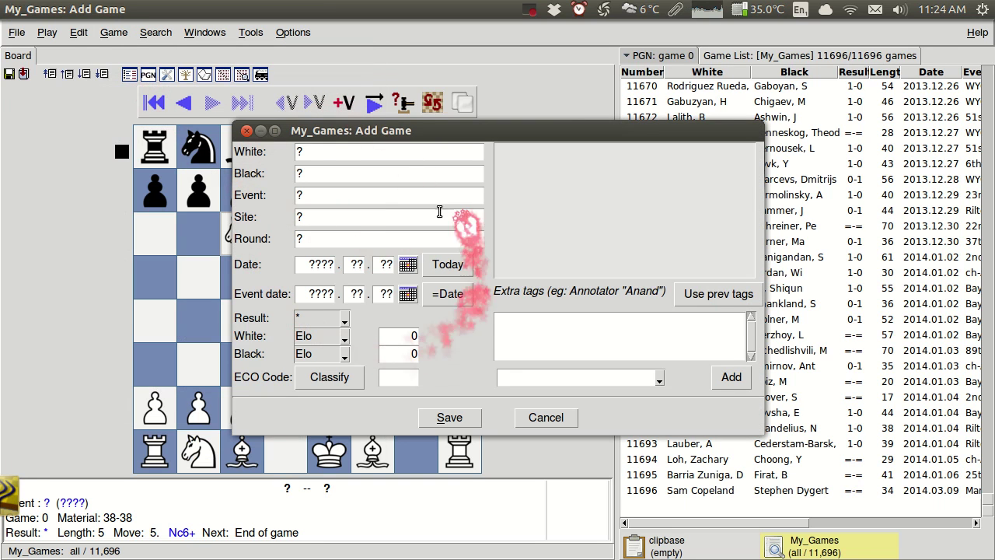
click(299, 150)
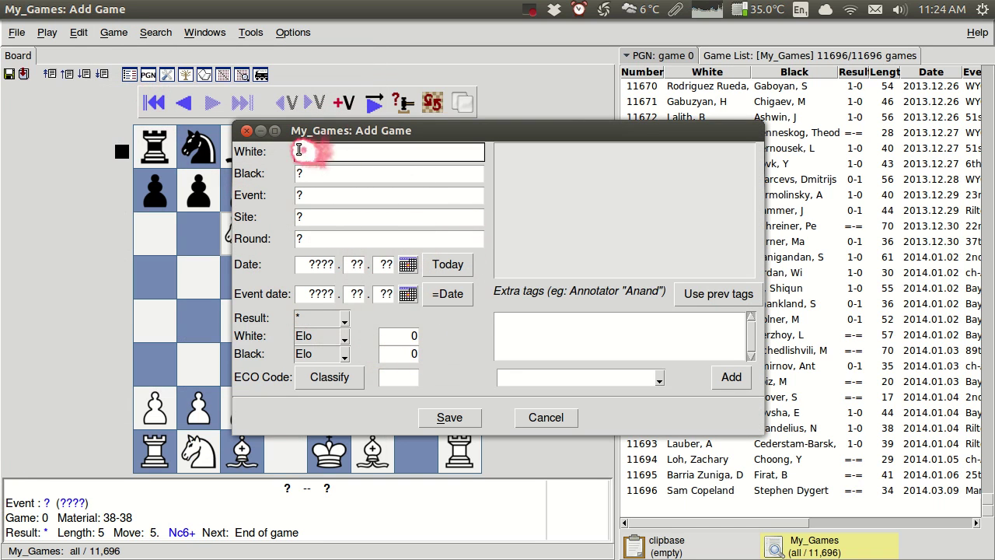
click(317, 172)
drag(290, 168, 337, 199)
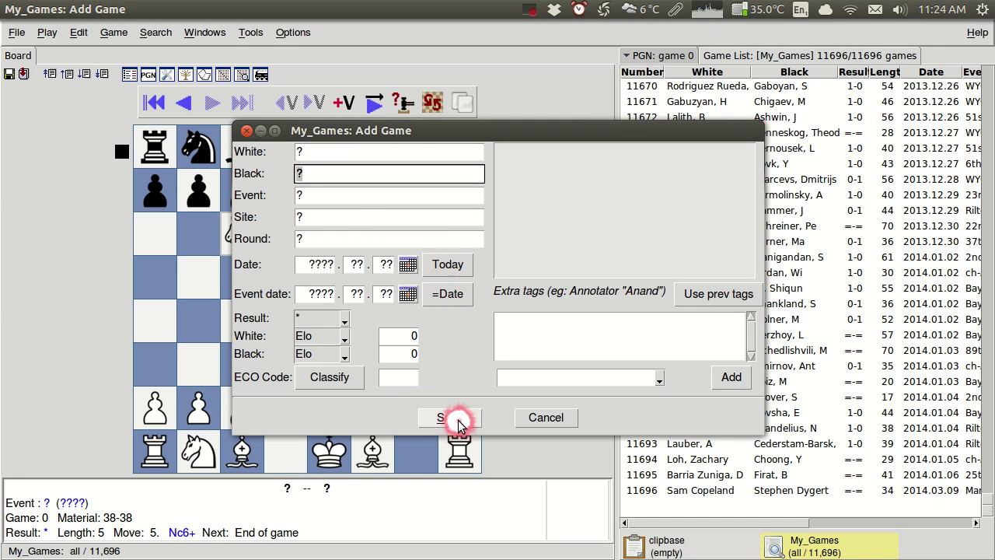
click(457, 421)
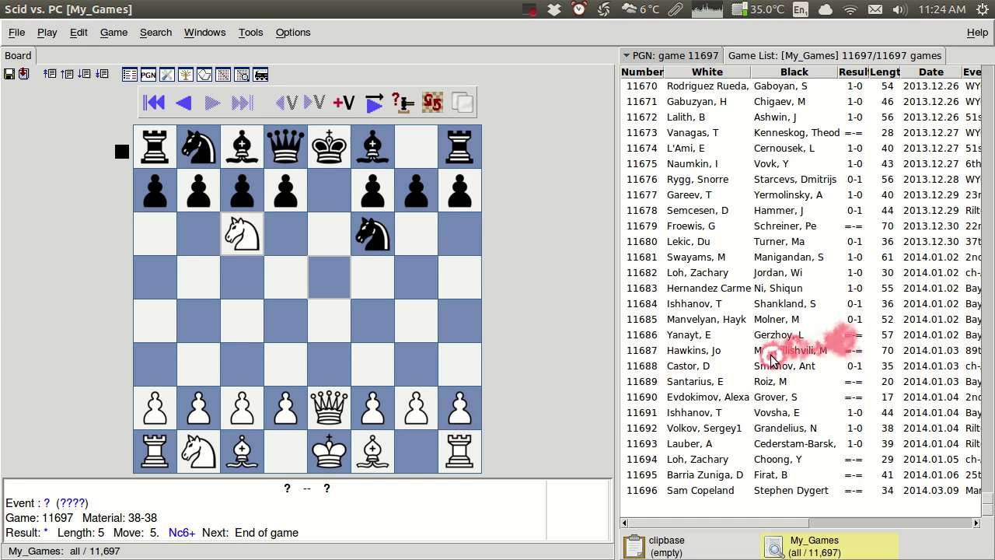
scroll(758, 350, down, 2)
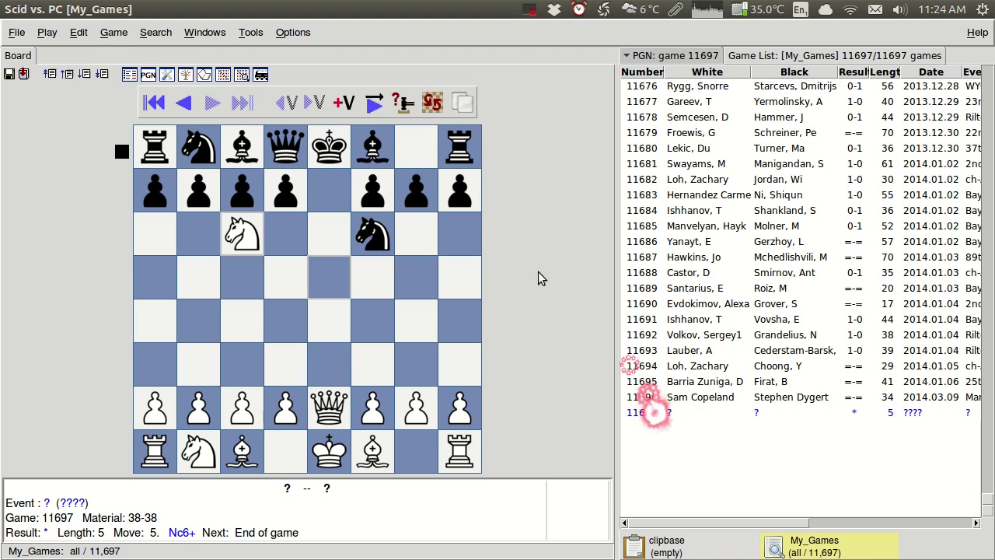
click(113, 34)
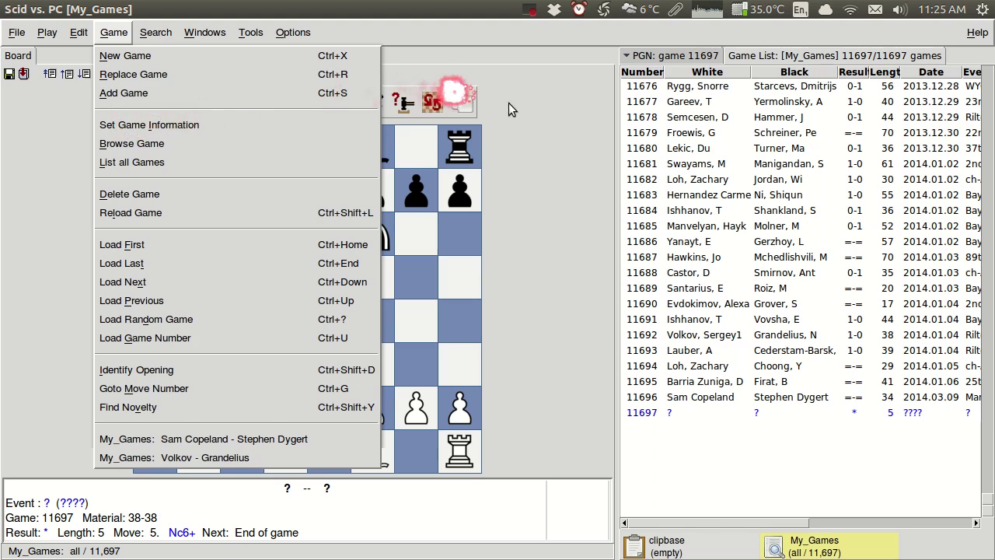
click(556, 123)
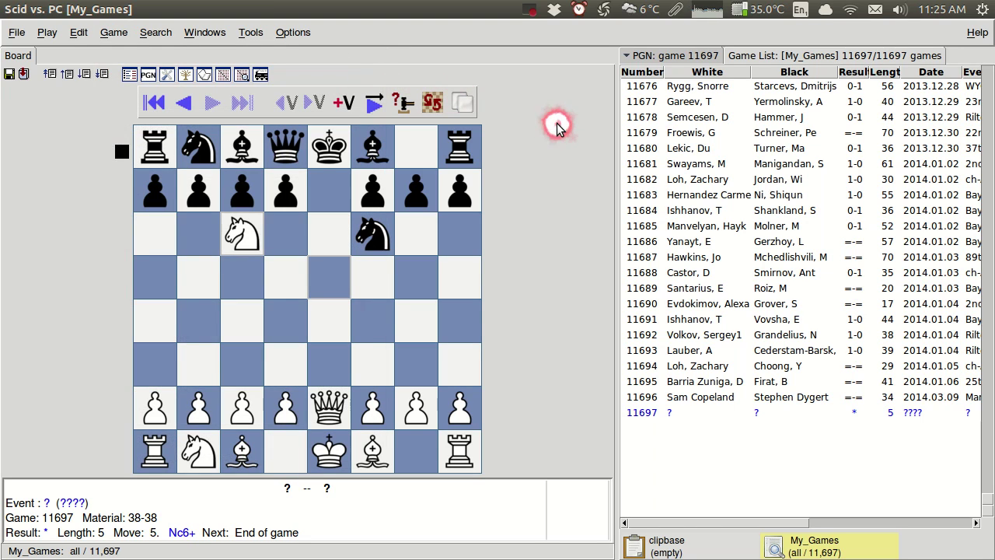